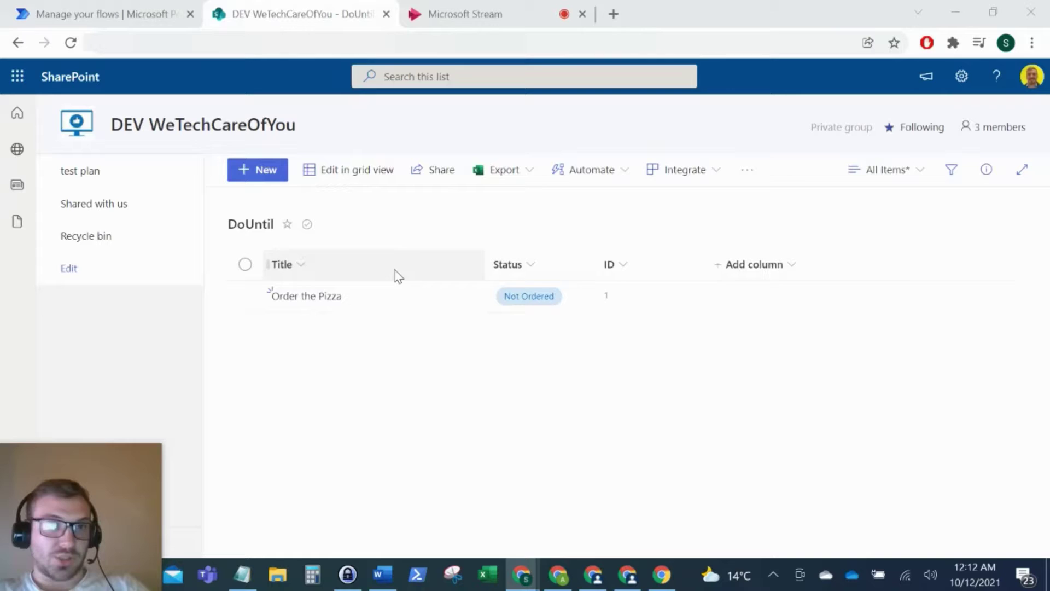
Step: Switch to the Power Automate My flows list, which includes testdountil
left_click(129, 13)
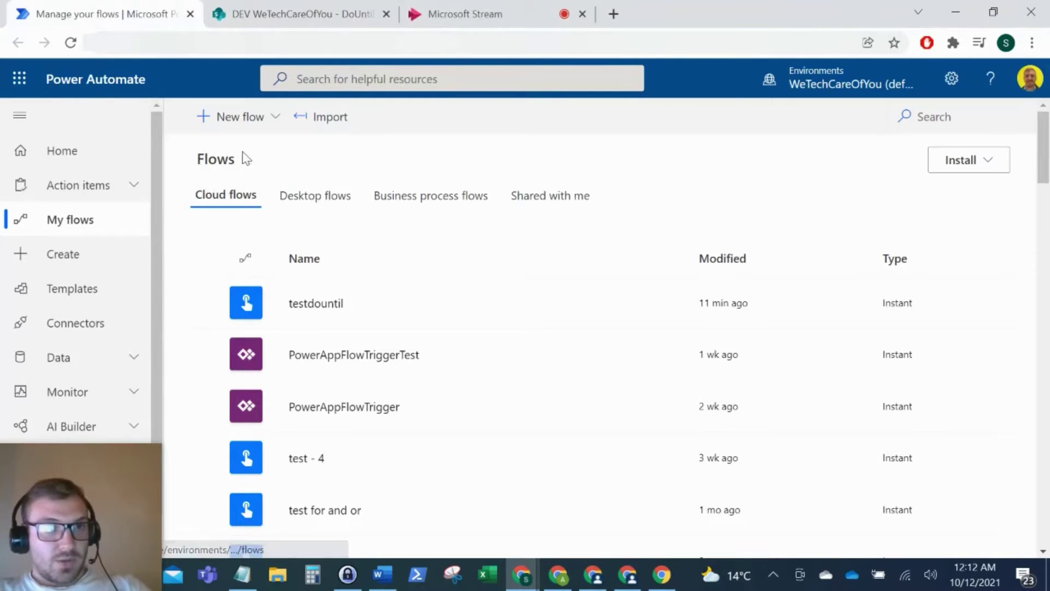
Step: Create a new instant cloud flow with the Manually trigger a flow trigger
left_click(241, 117)
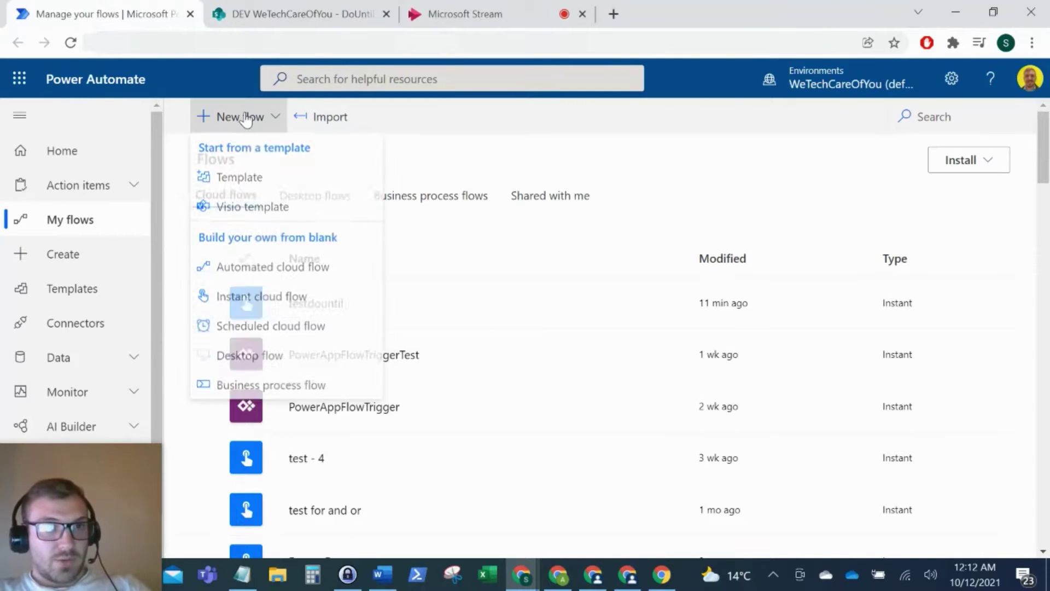
left_click(250, 300)
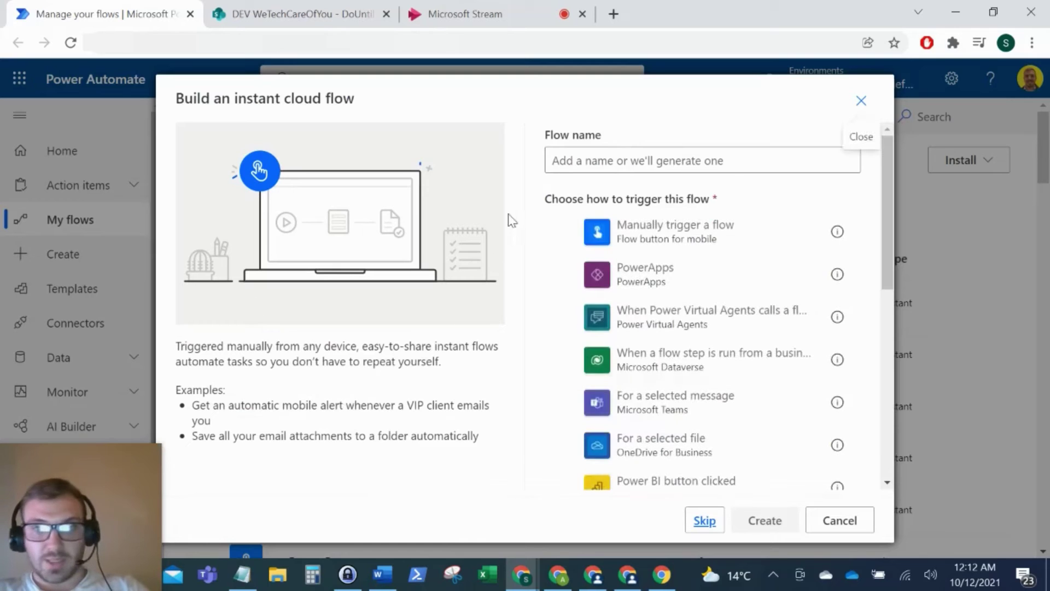
left_click(678, 239)
left_click(763, 519)
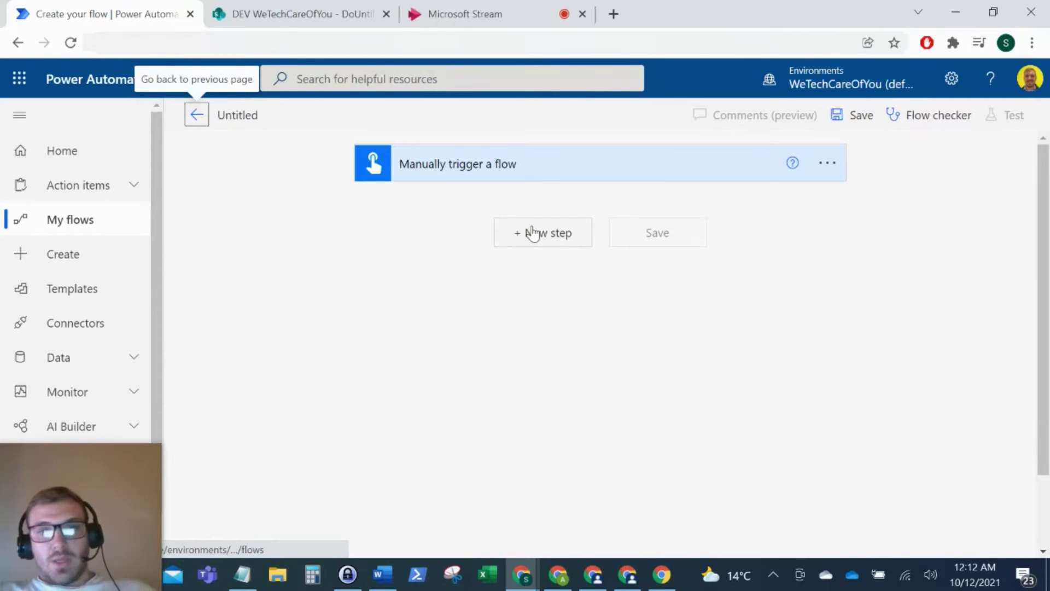
Step: Add an Initialize variable step: DoUntilLoopVar, Boolean, value false
left_click(533, 234)
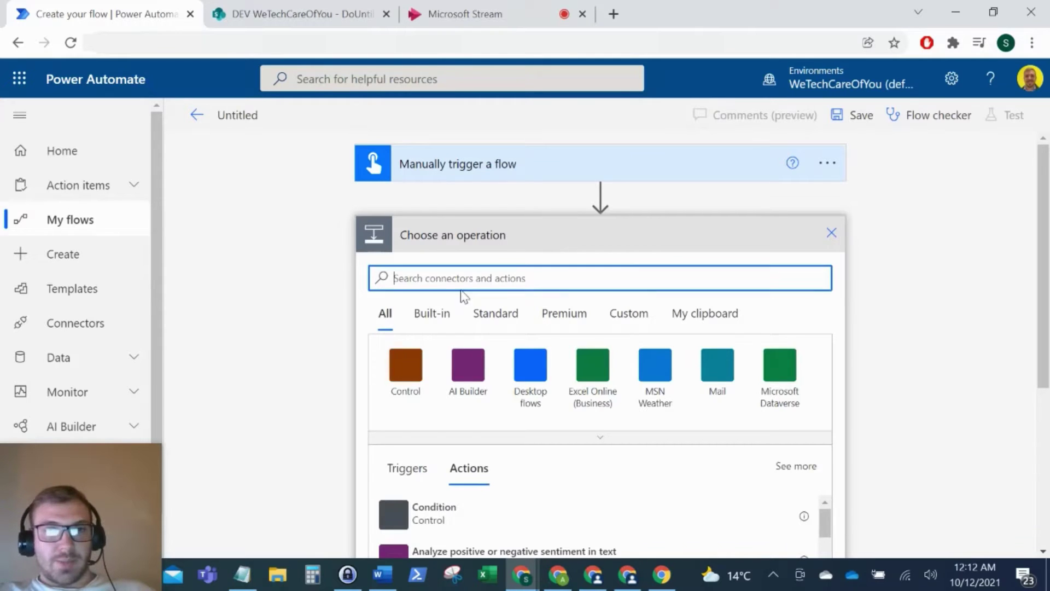
type("initiali")
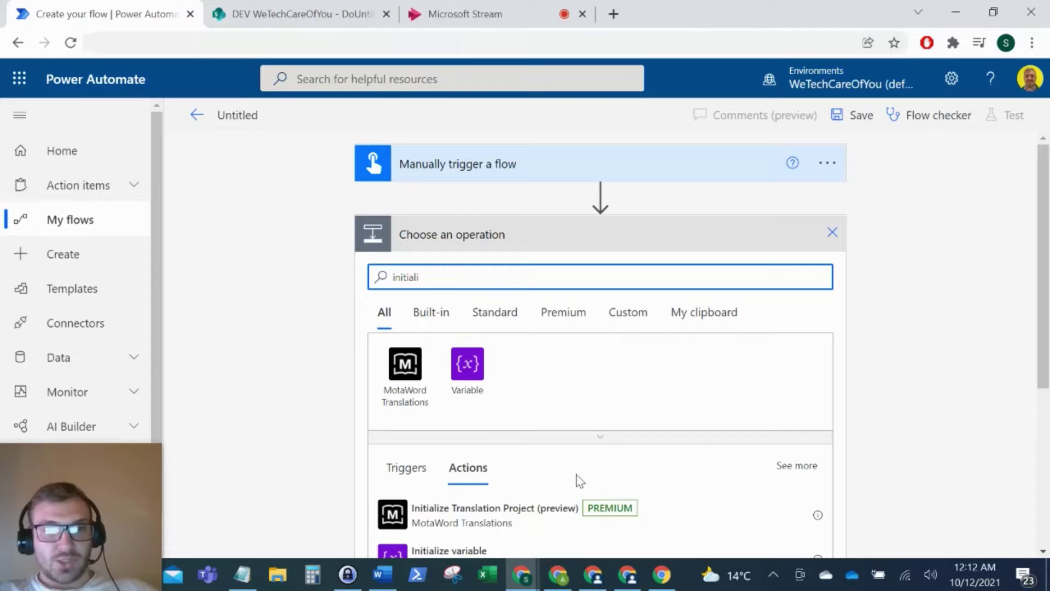
left_click(429, 551)
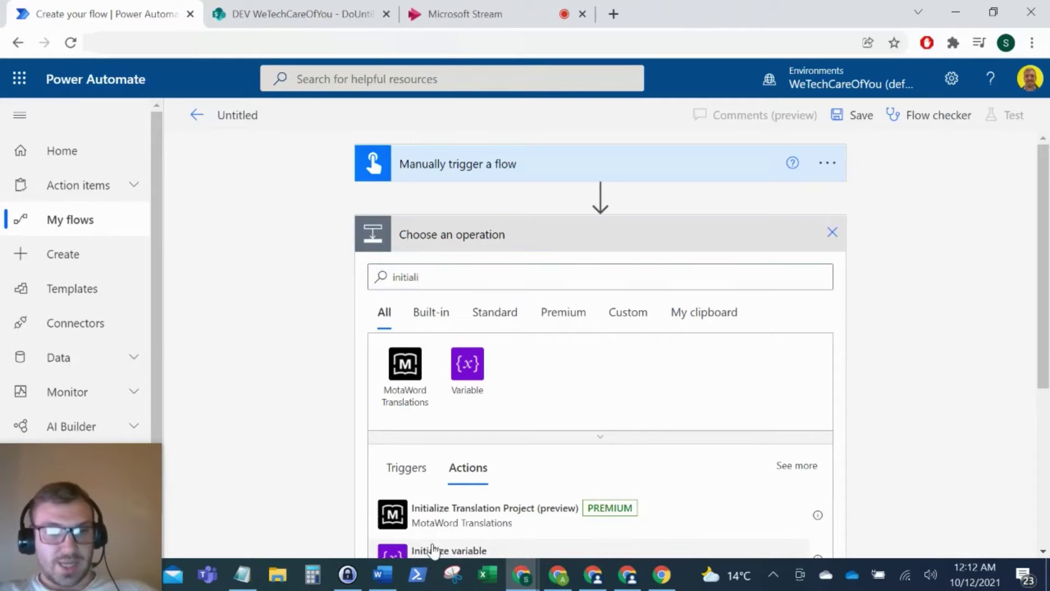
left_click(569, 274)
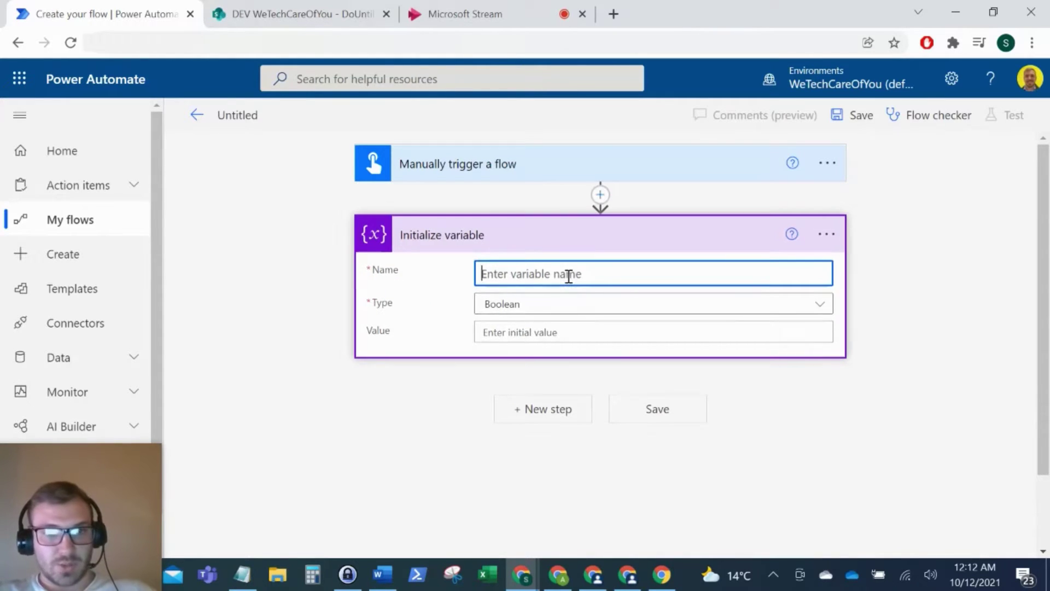
type("D")
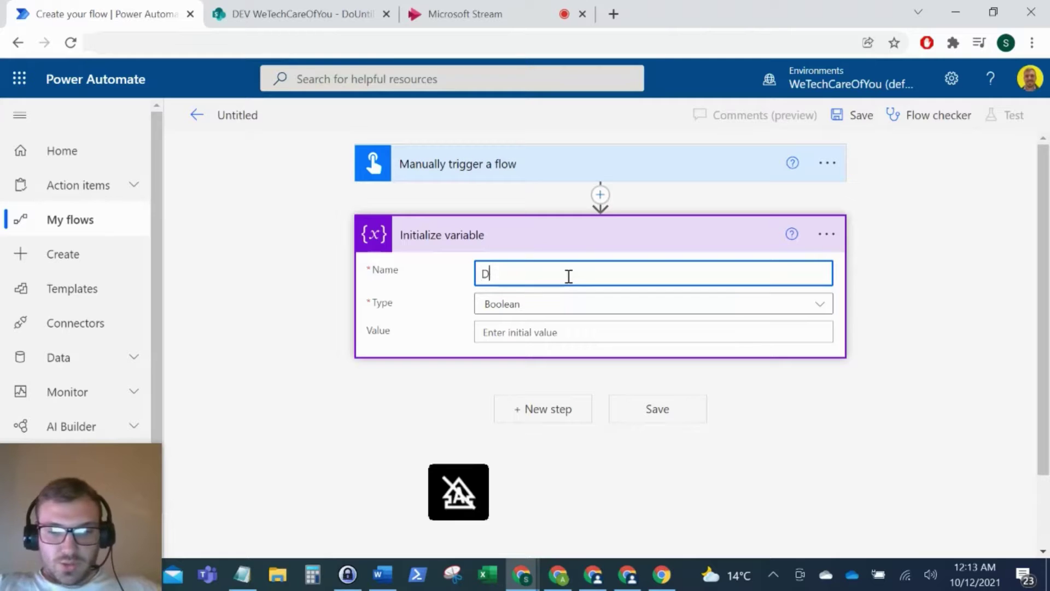
type("oUntilLoop")
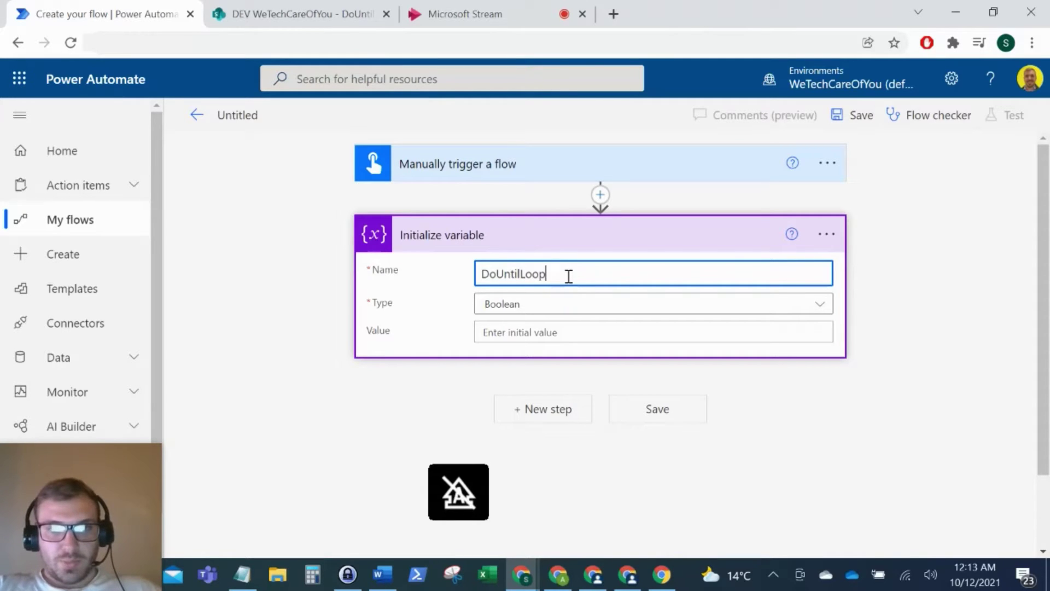
type("Va")
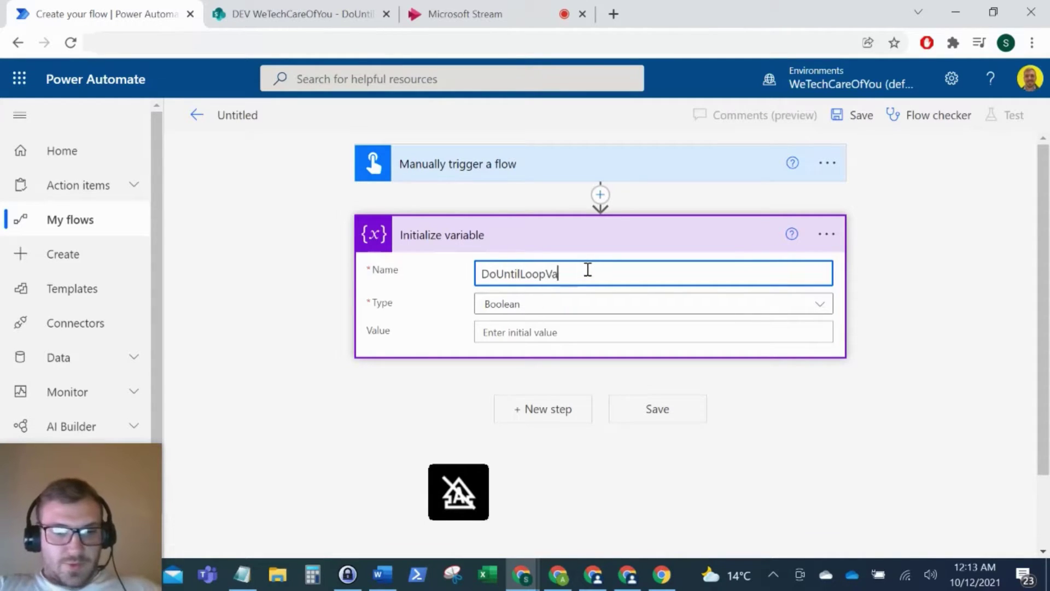
type("r")
left_click(539, 332)
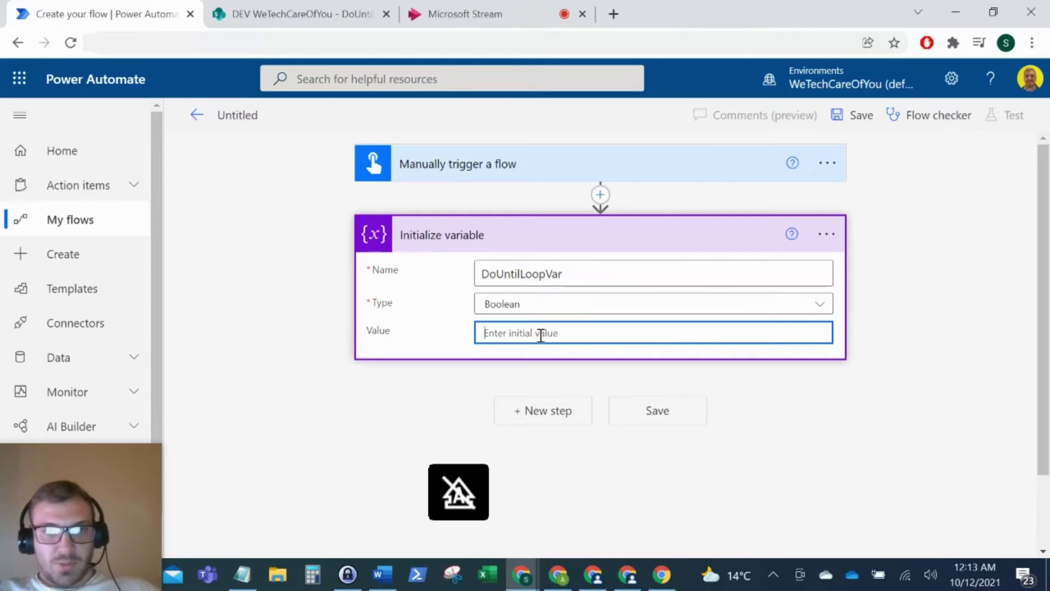
type("false")
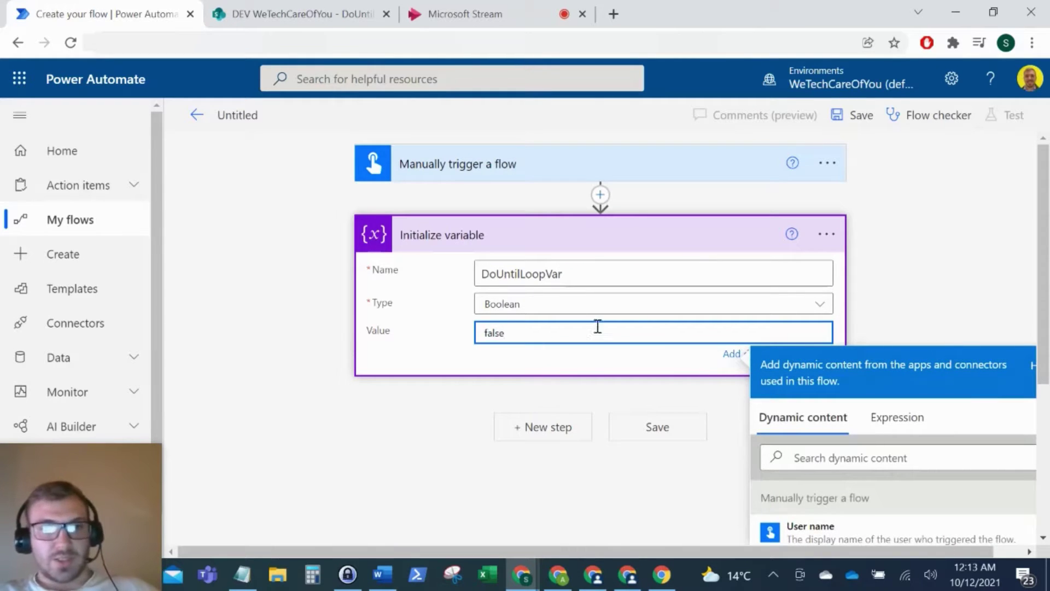
left_click(883, 264)
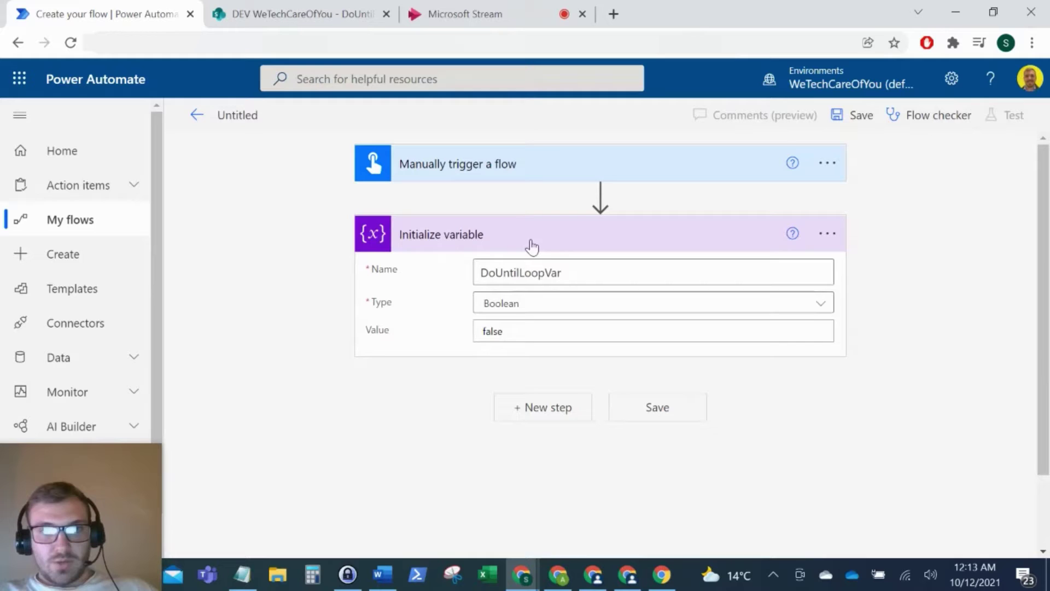
Step: Add a Do until loop that repeats until DoUntilLoopVar is equal to true
left_click(524, 418)
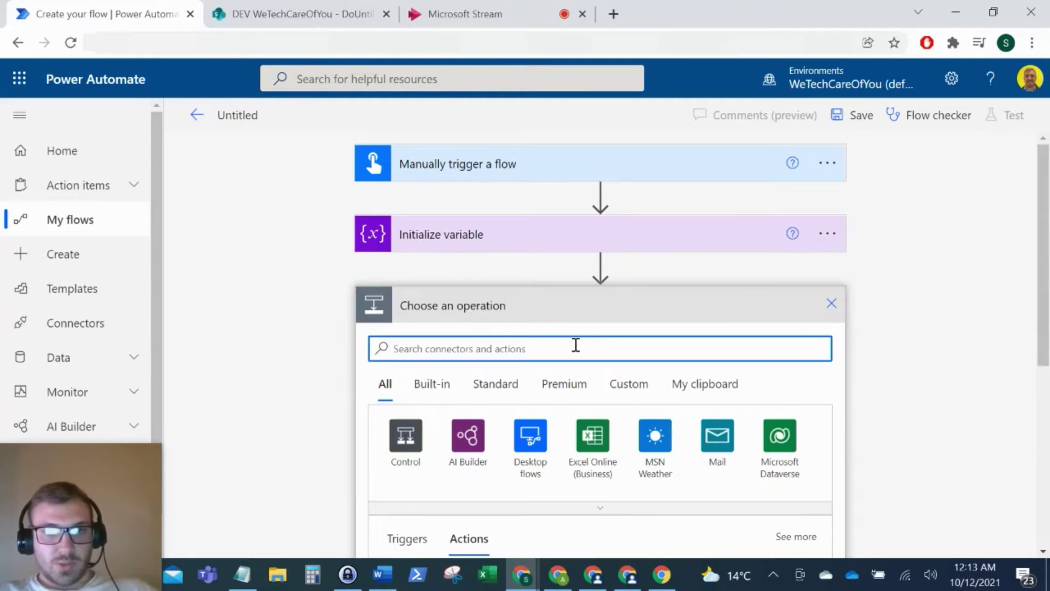
type("do unti")
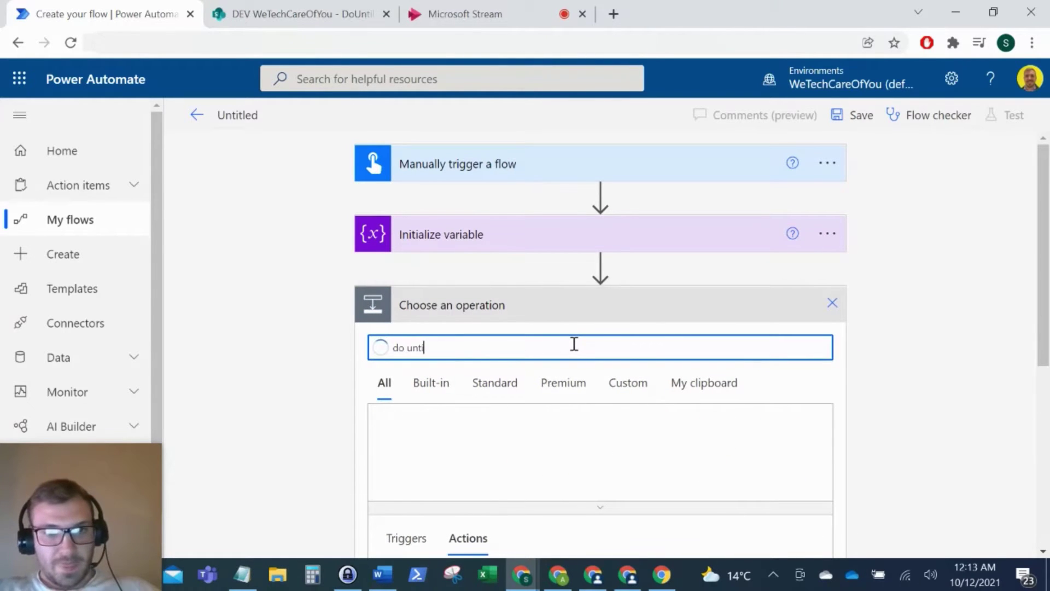
scroll(773, 375, "down", 5)
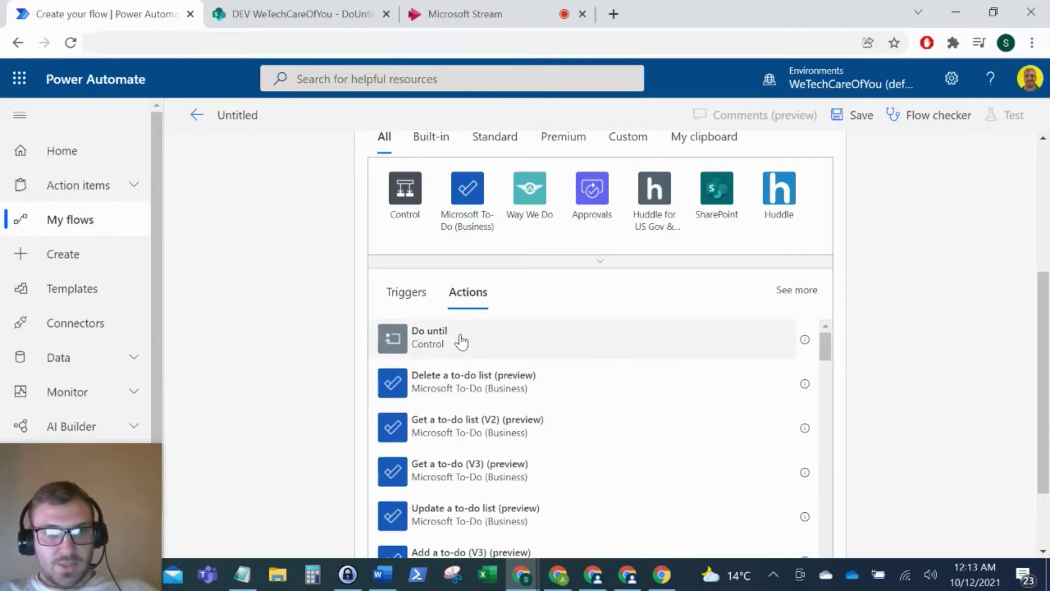
left_click(475, 344)
left_click(426, 257)
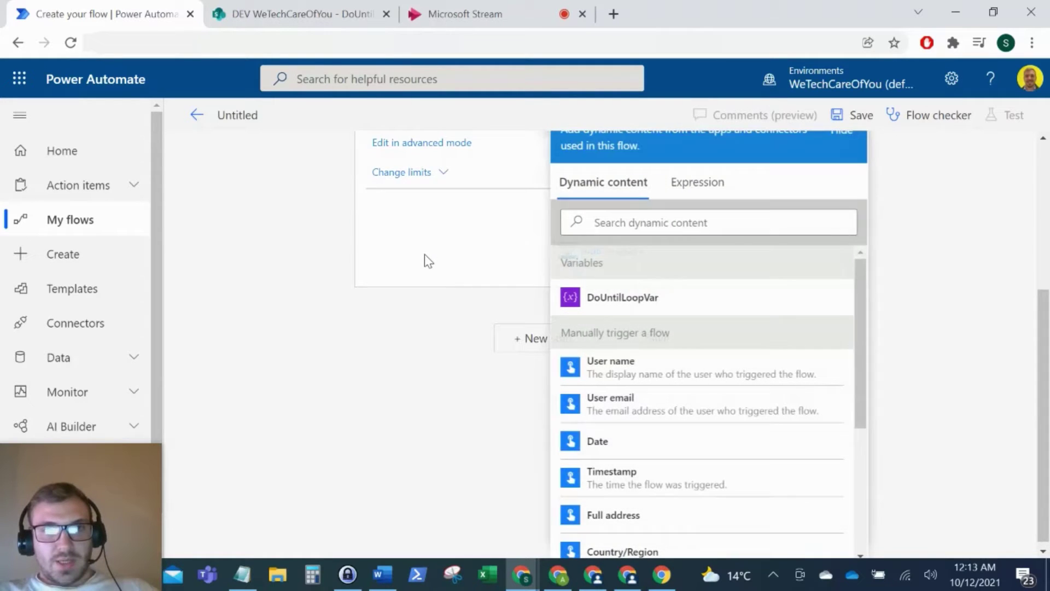
scroll(424, 252, "up", 4)
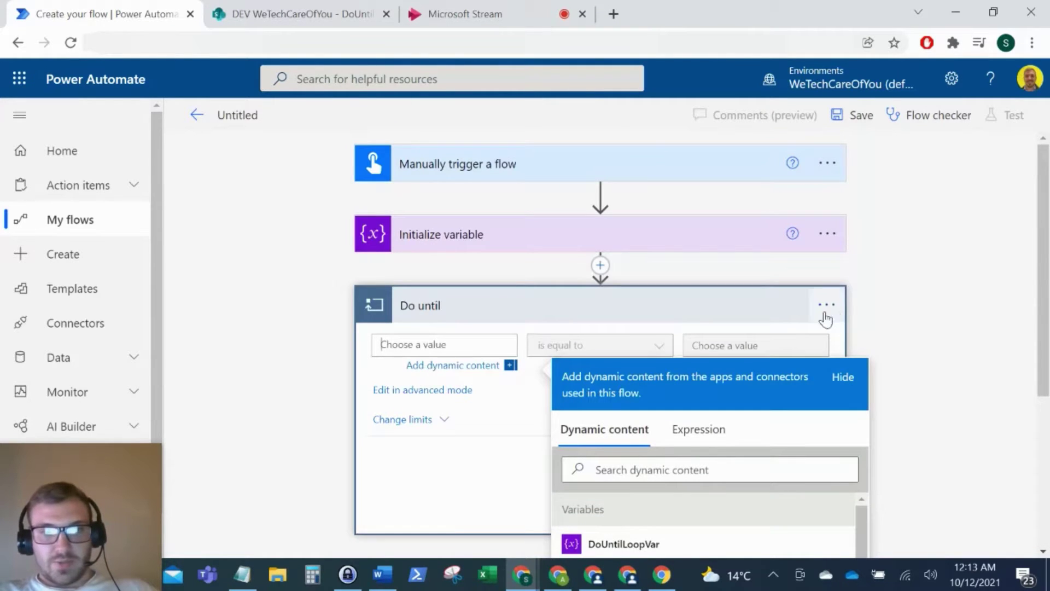
scroll(814, 372, "down", 2)
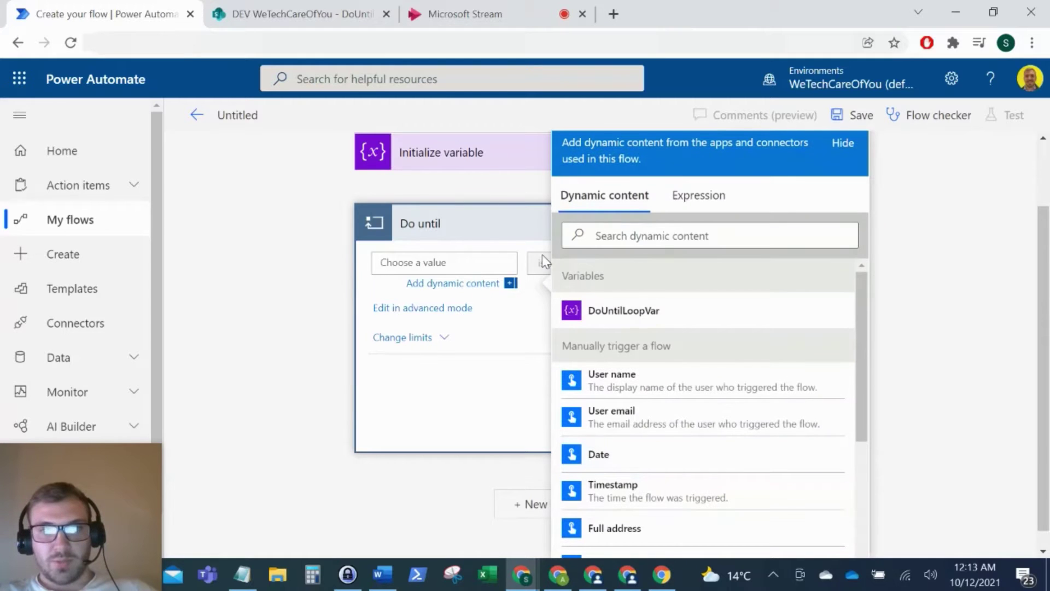
left_click(654, 316)
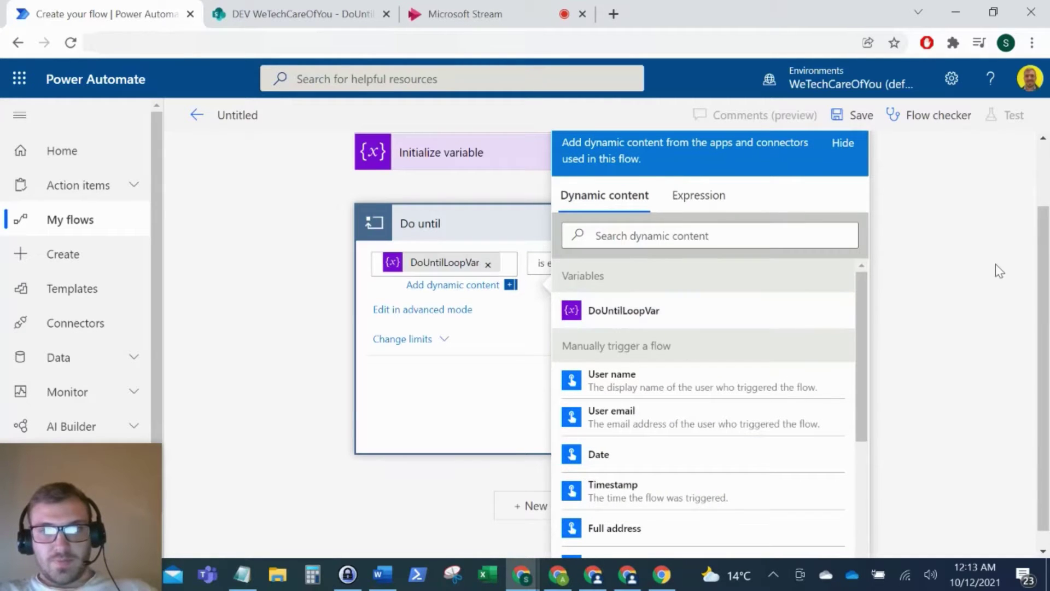
left_click(731, 265)
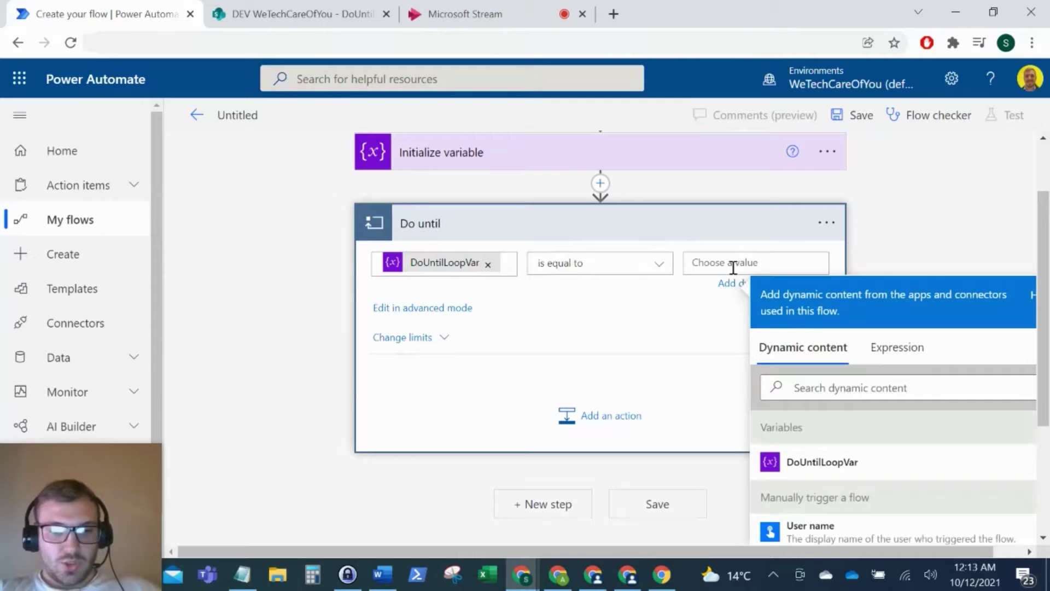
type("true")
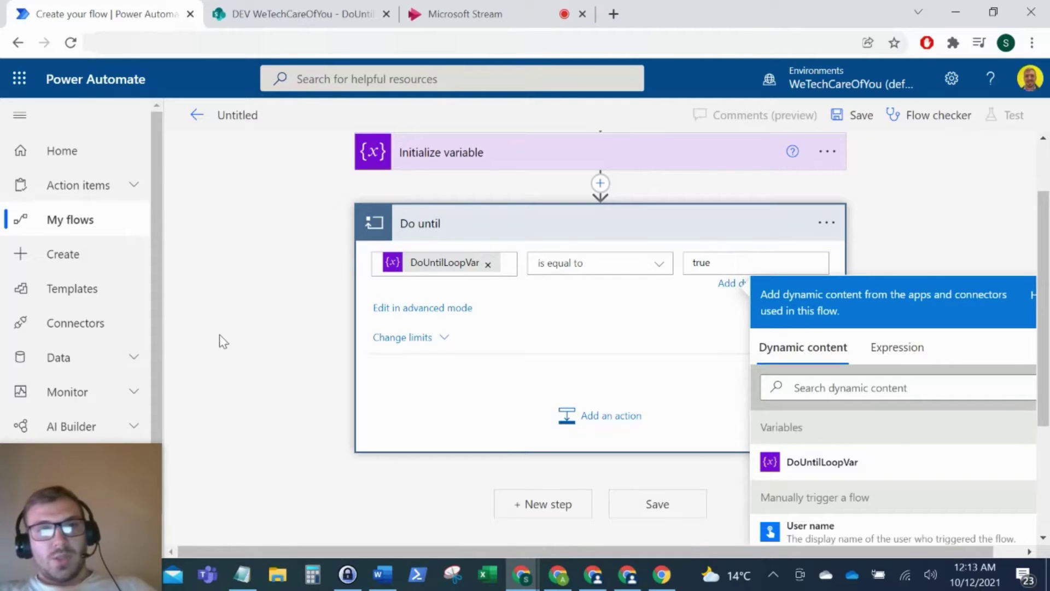
left_click(219, 334)
Step: Reveal the loop's limits: Count 60 and Timeout PT1H
scroll(493, 196, "up", 2)
left_click(496, 226)
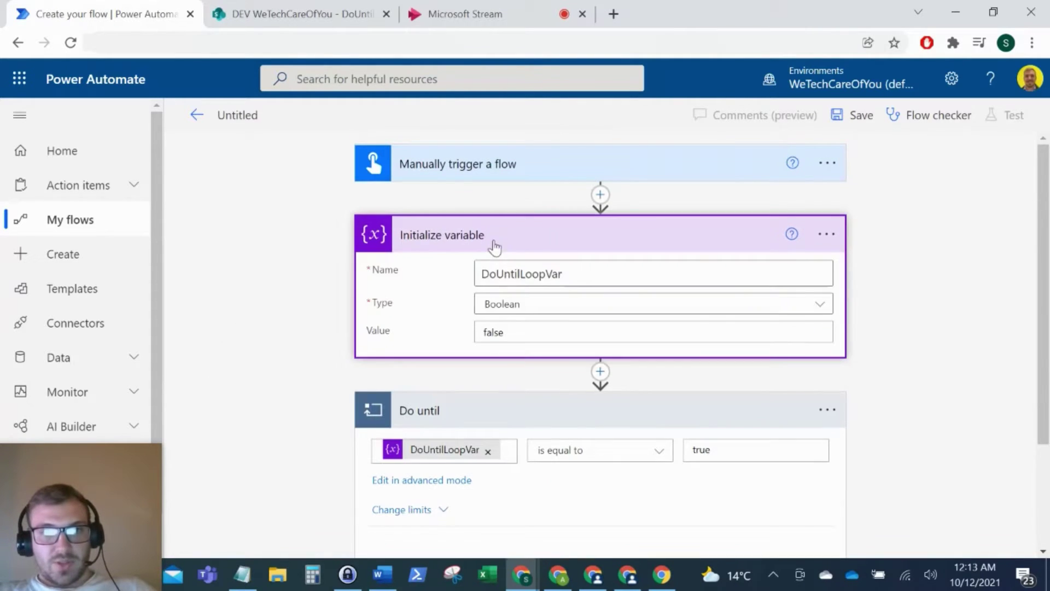
scroll(223, 347, "down", 2)
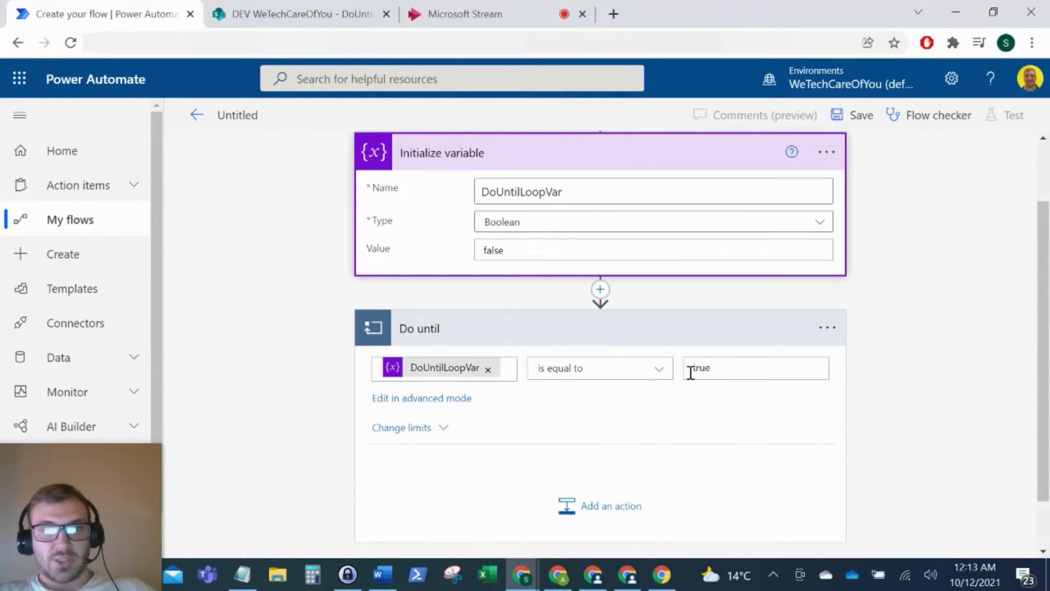
scroll(929, 427, "down", 1)
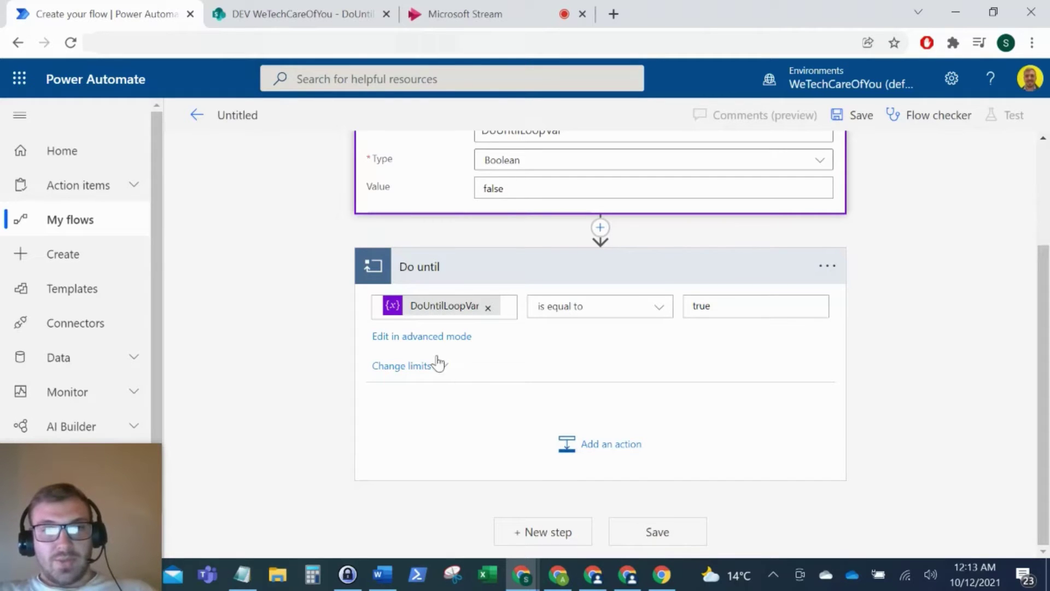
left_click(435, 366)
scroll(474, 383, "down", 1)
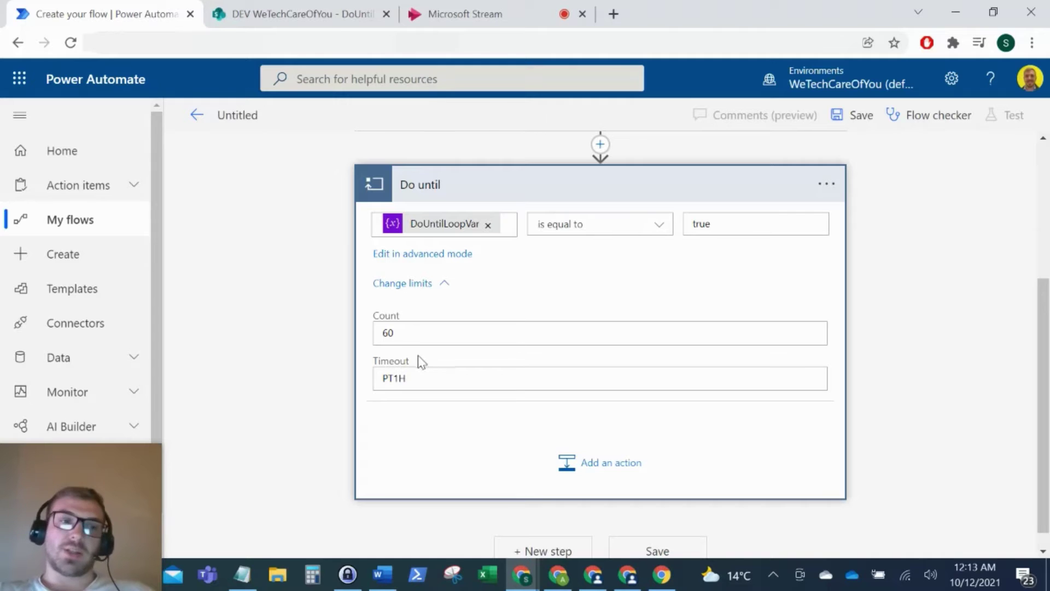
left_click(407, 328)
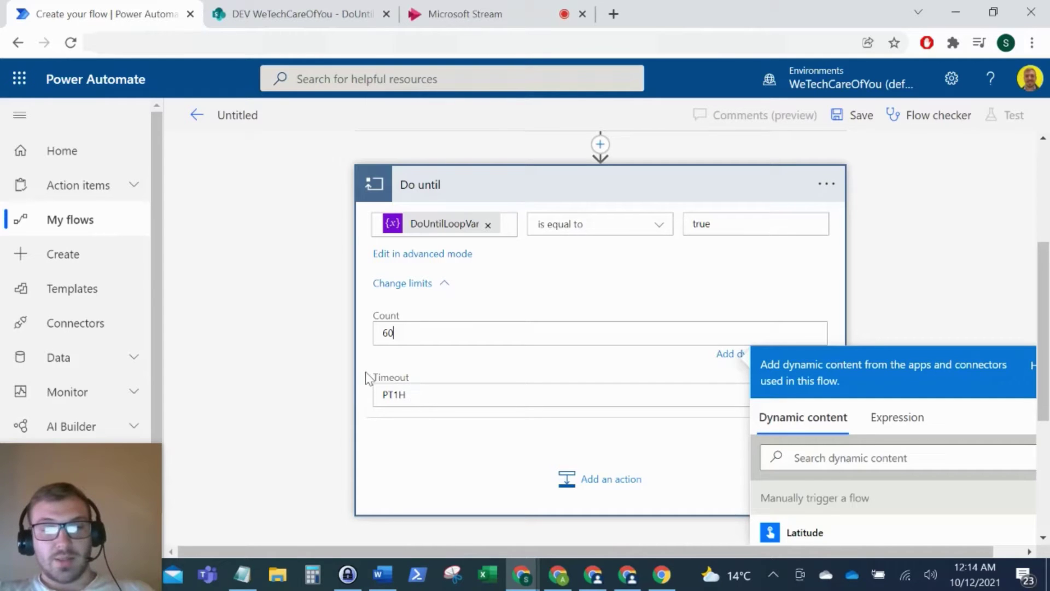
scroll(383, 372, "down", 1)
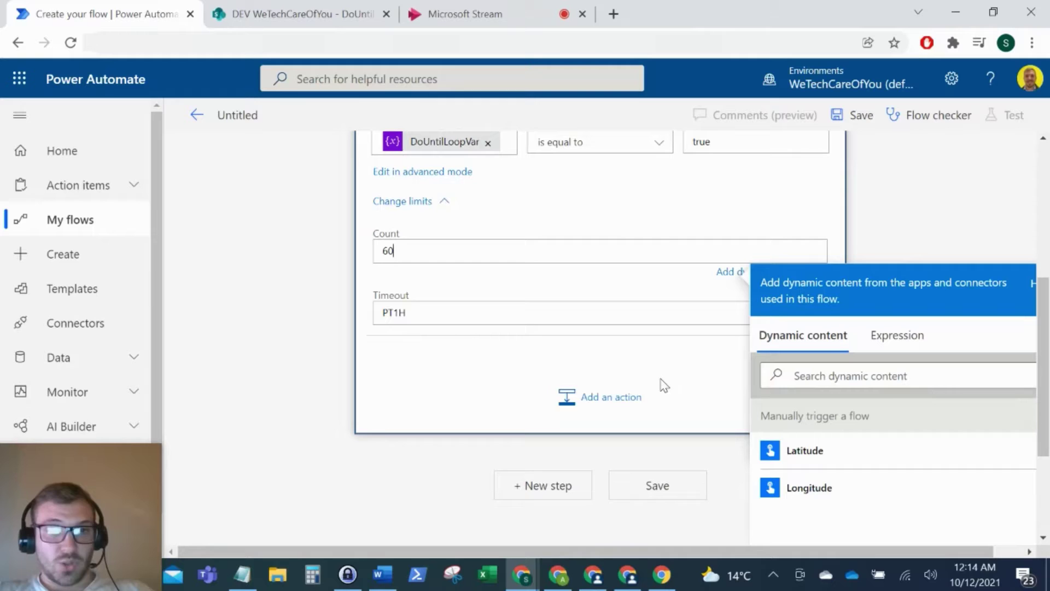
left_click(398, 313)
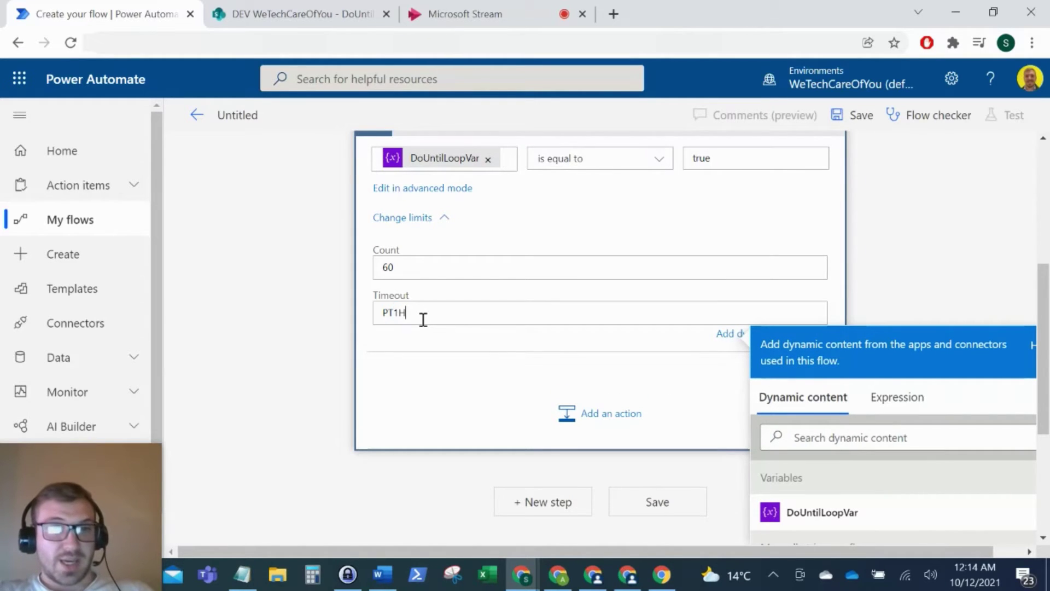
scroll(531, 306, "up", 2)
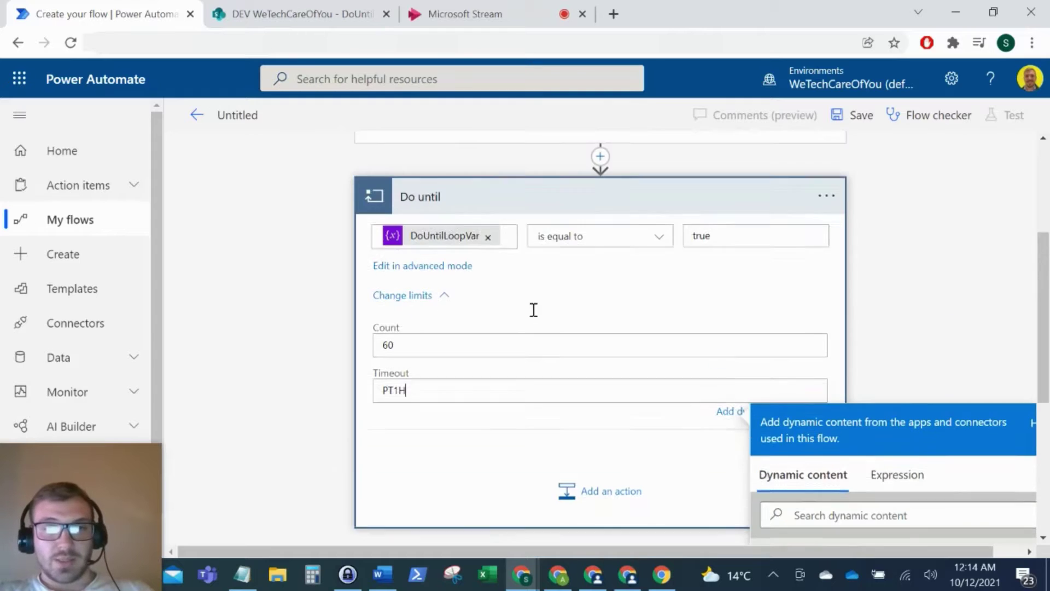
scroll(569, 410, "down", 2)
left_click(613, 430)
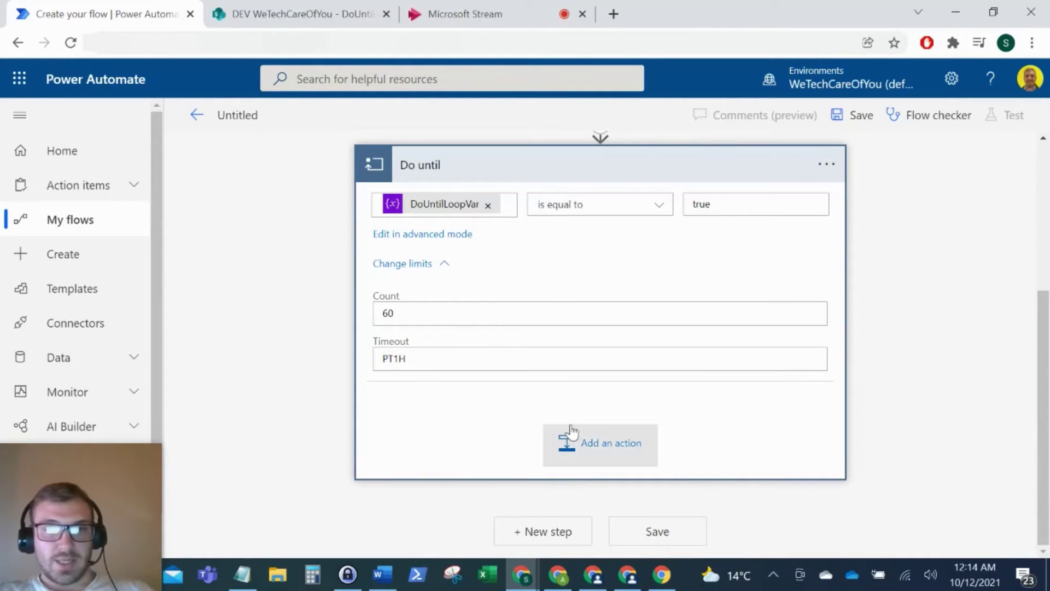
Step: Add a Delay action inside the Do until loop with Count 1 and Unit Minute
left_click(572, 440)
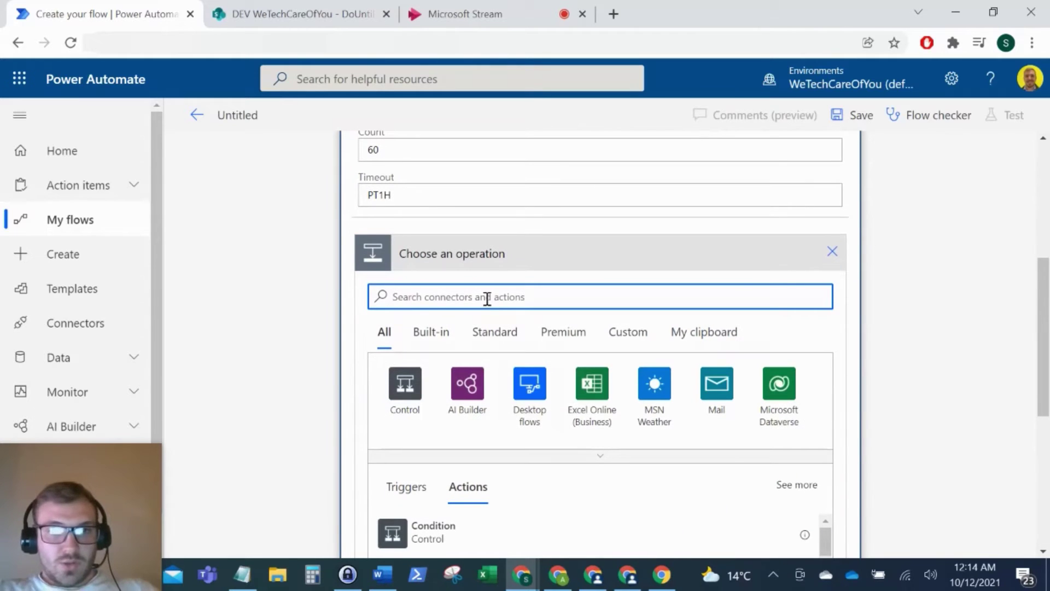
type("delay")
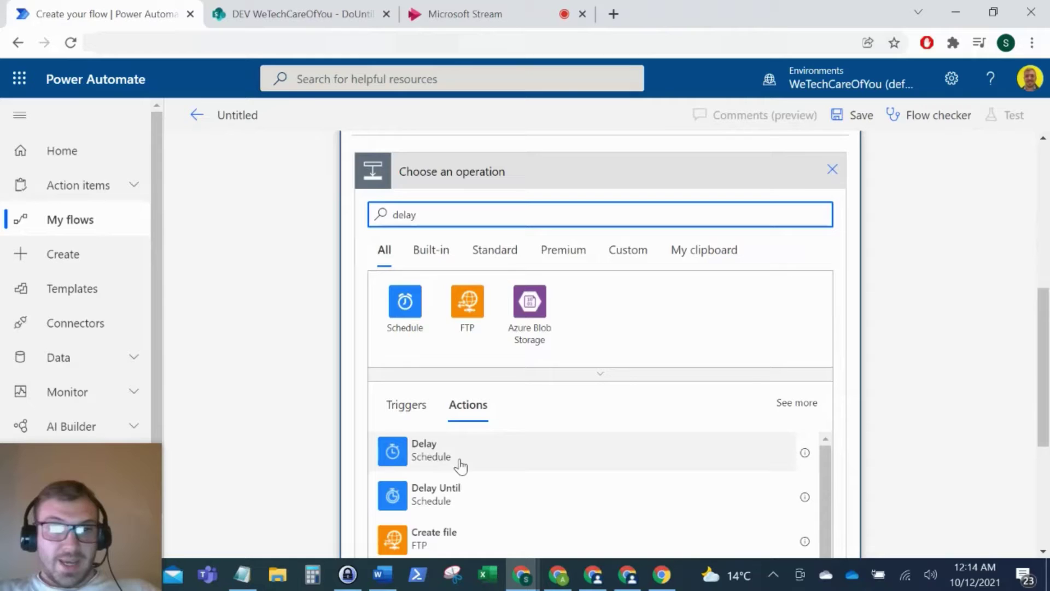
left_click(461, 465)
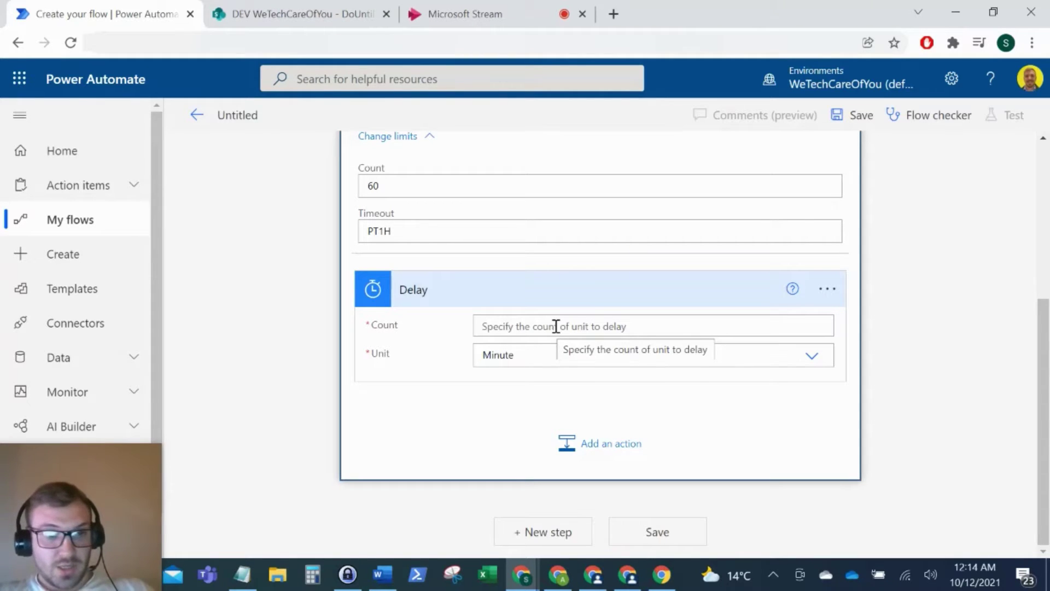
left_click(534, 327)
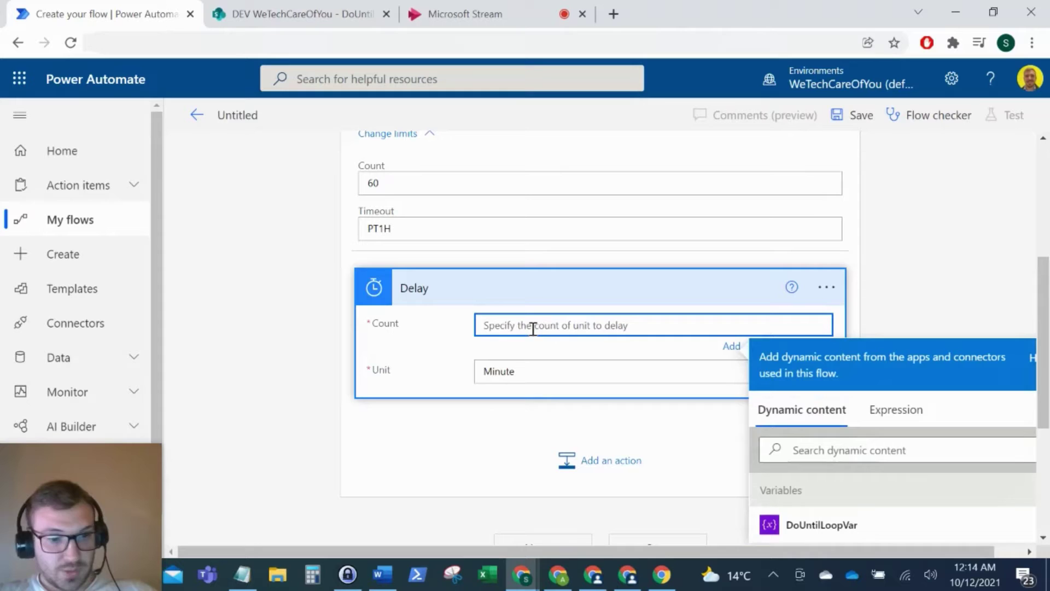
type("1")
left_click(405, 368)
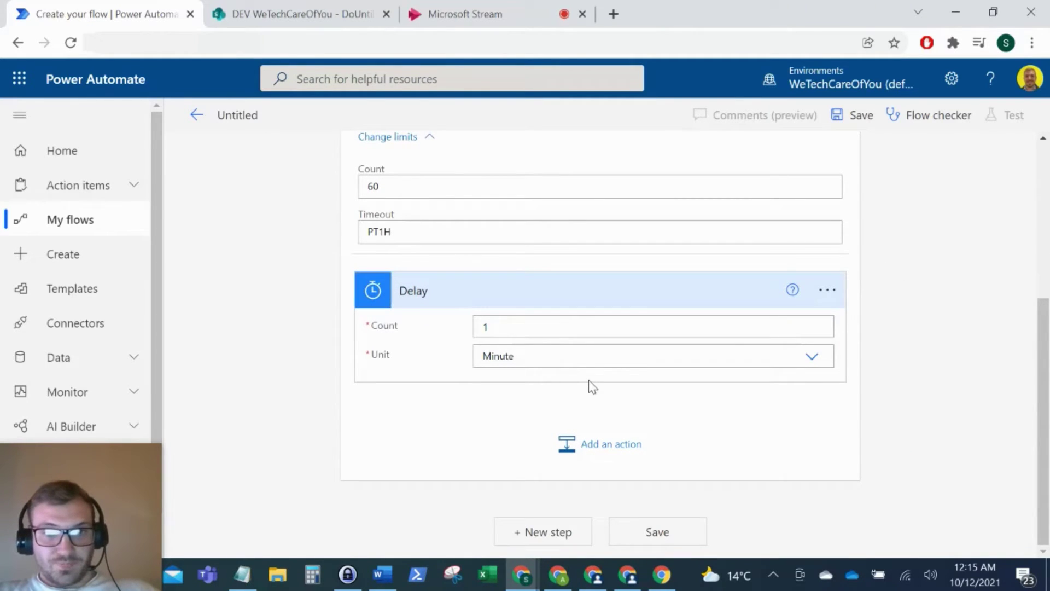
scroll(601, 389, "up", 1)
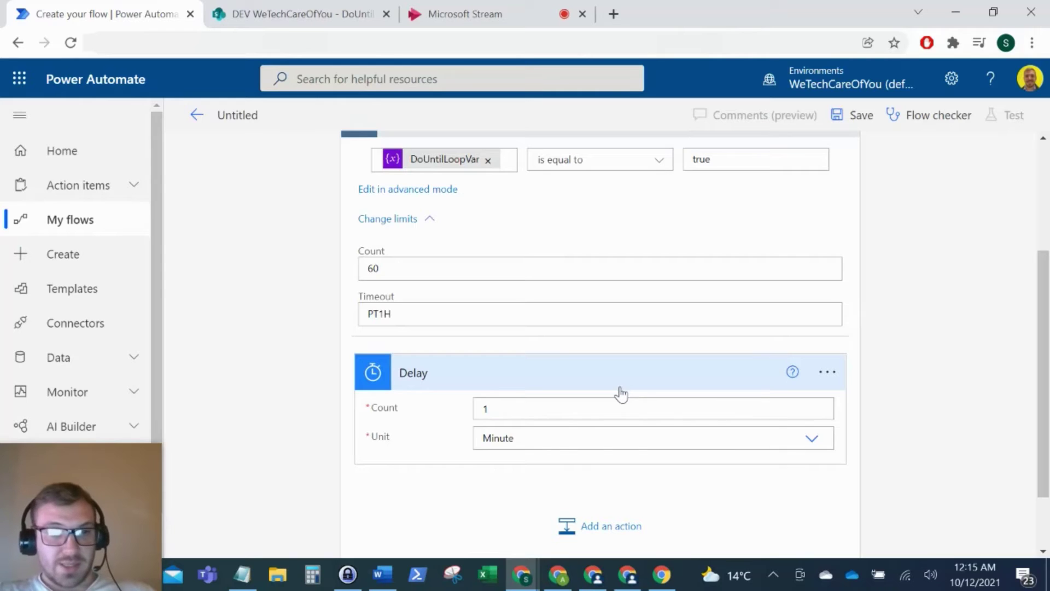
scroll(793, 399, "down", 1)
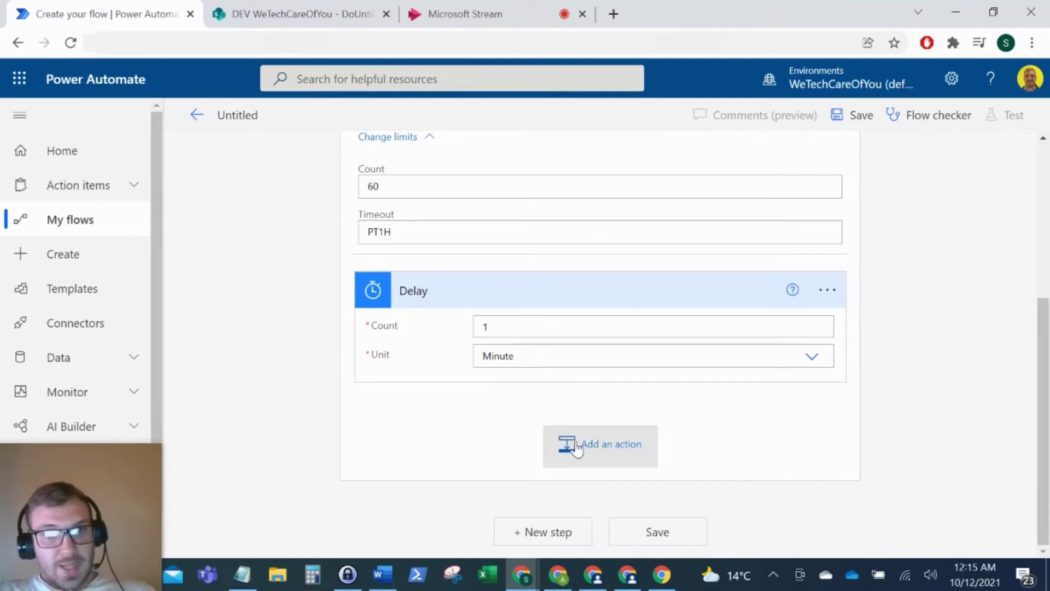
Step: Add a SharePoint Get item step on the DEV WeTechCareOfYou site's DoUntil list
left_click(576, 446)
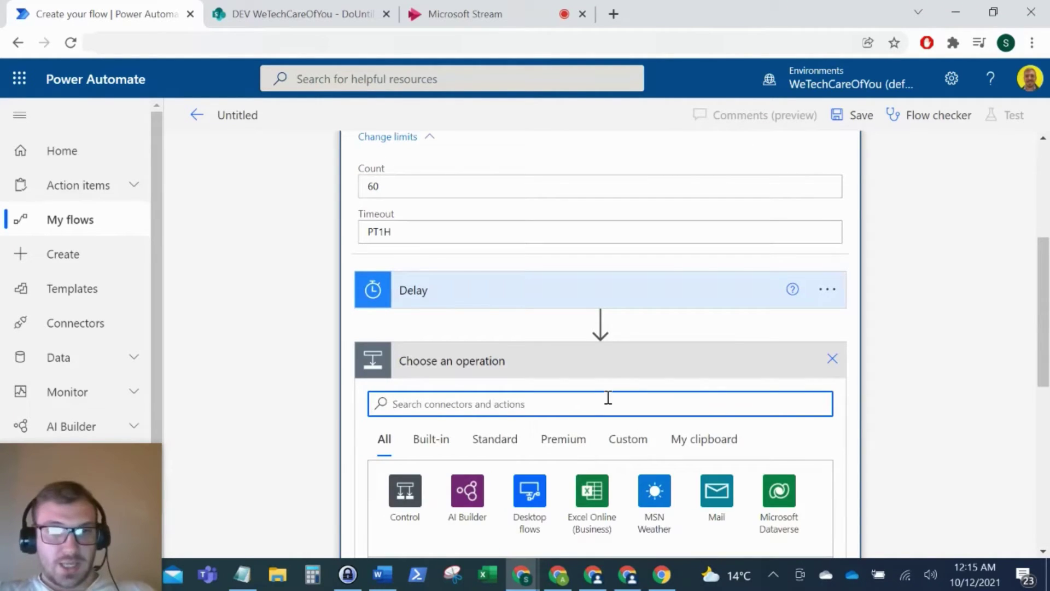
type("get it")
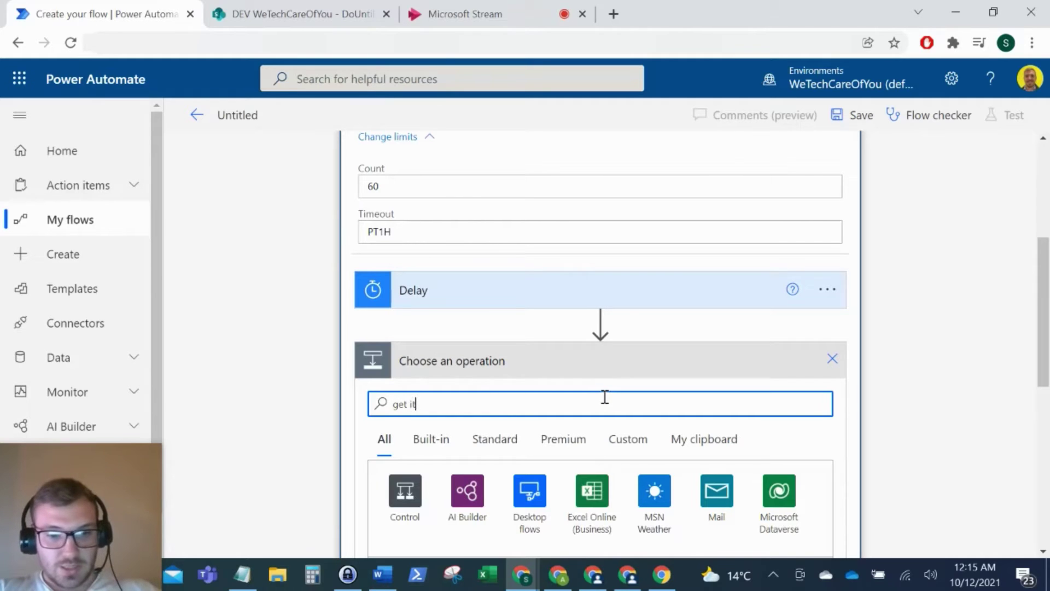
type("em")
scroll(535, 446, "down", 4)
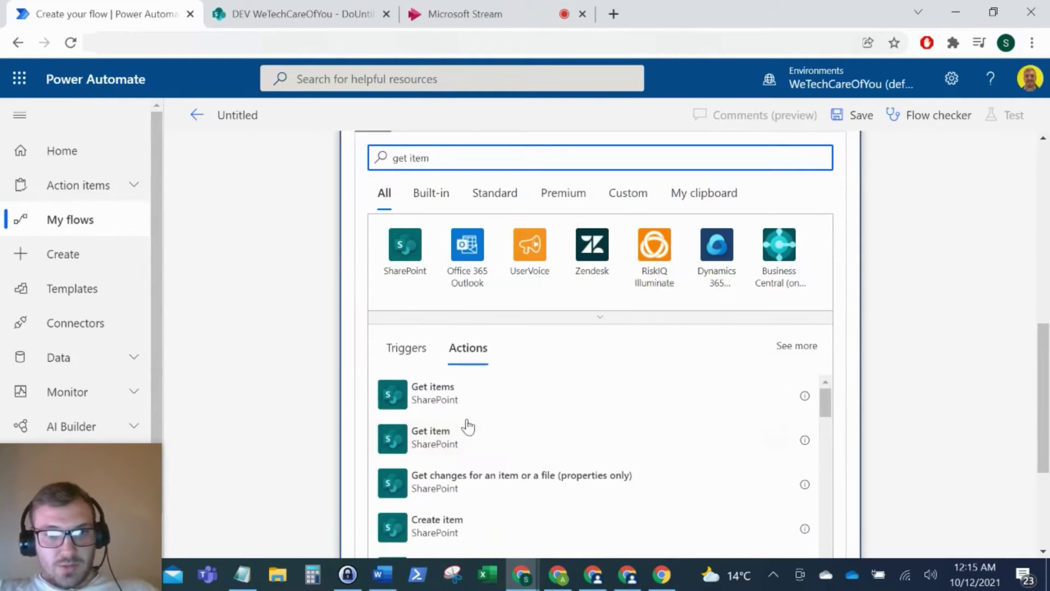
left_click(459, 443)
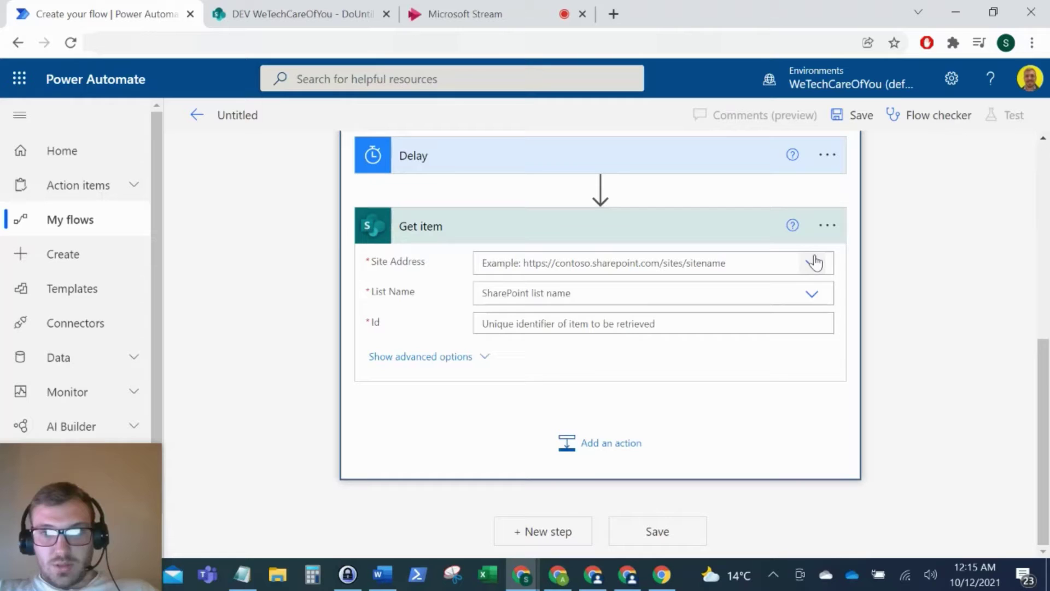
left_click(812, 263)
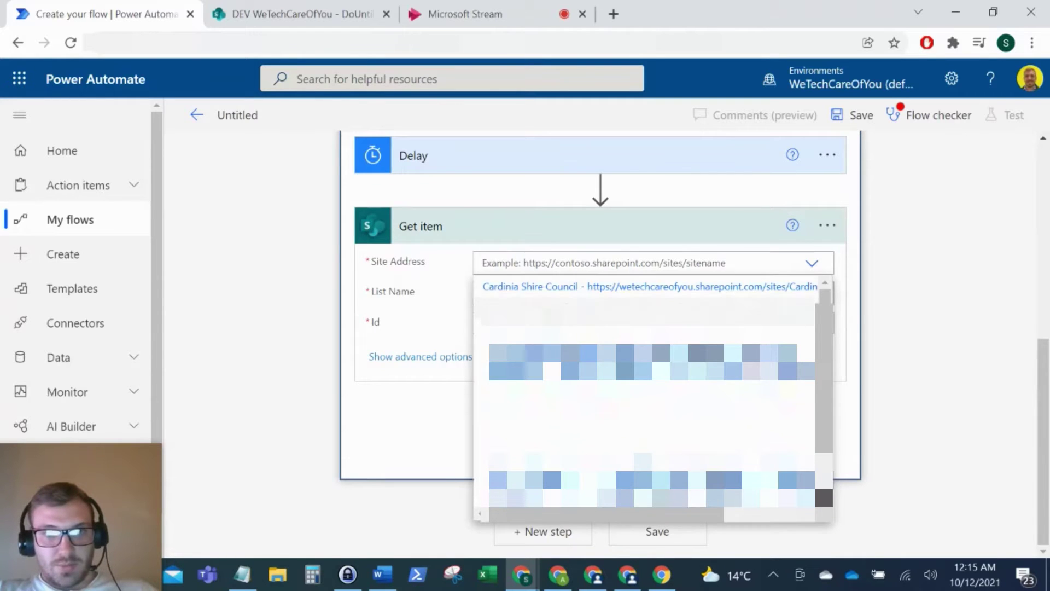
left_click(658, 319)
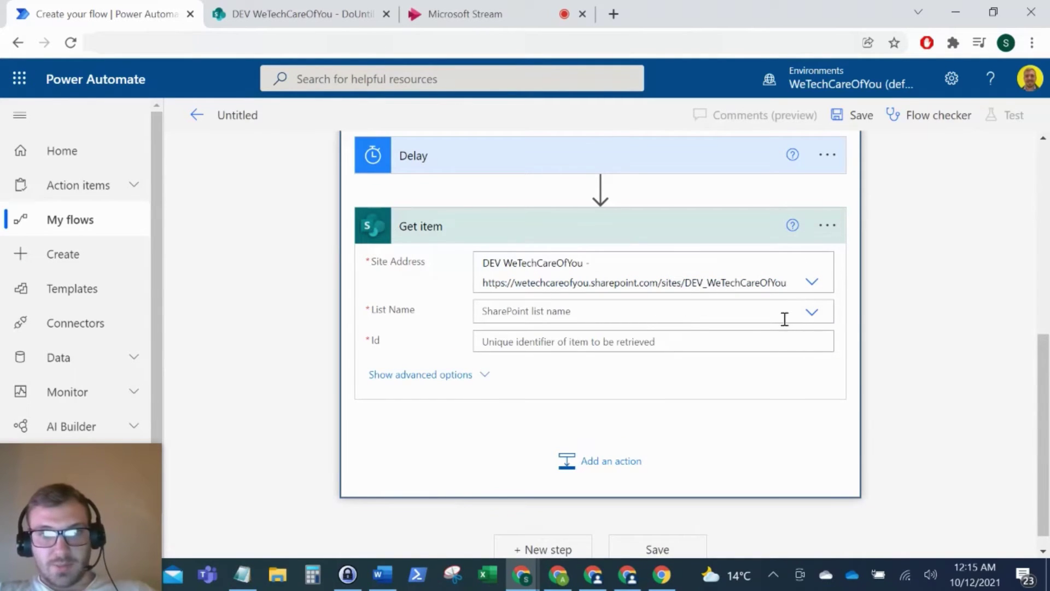
left_click(783, 317)
left_click(500, 441)
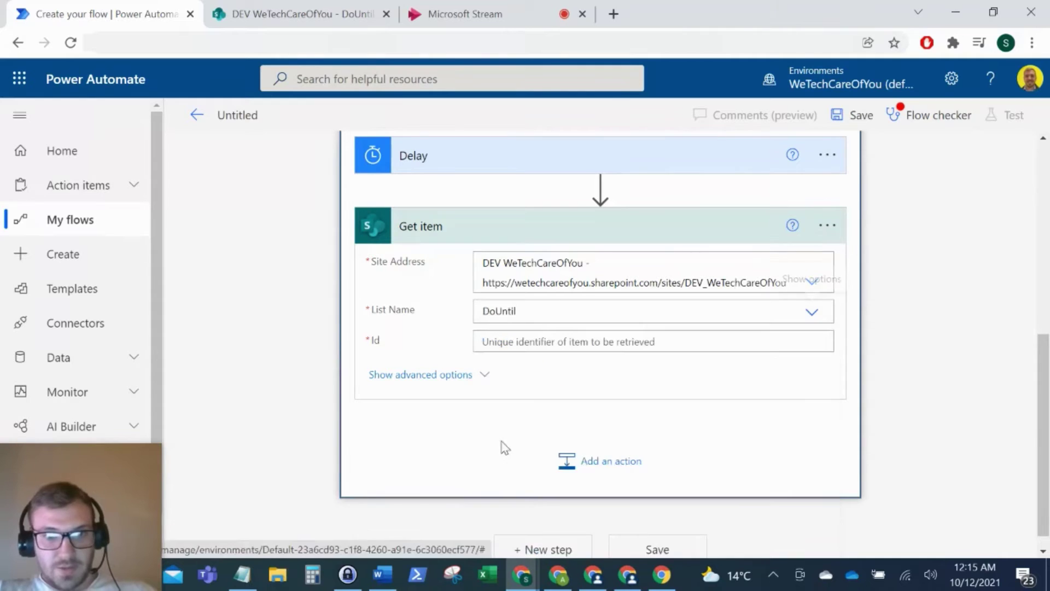
Step: Set the Get item Id to 1, checking the item's ID in SharePoint
left_click(501, 342)
type("1")
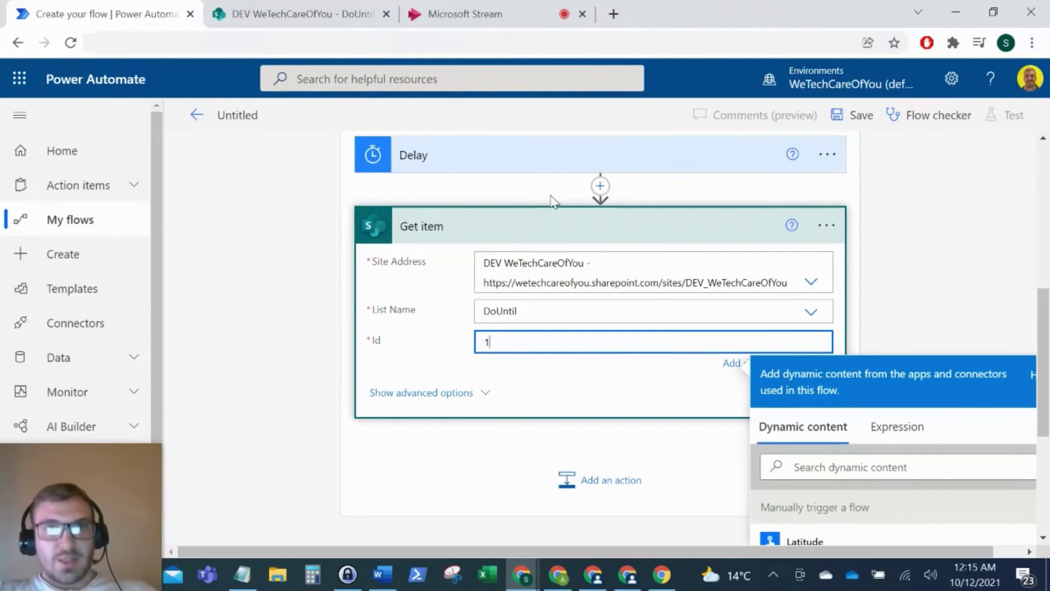
left_click(268, 13)
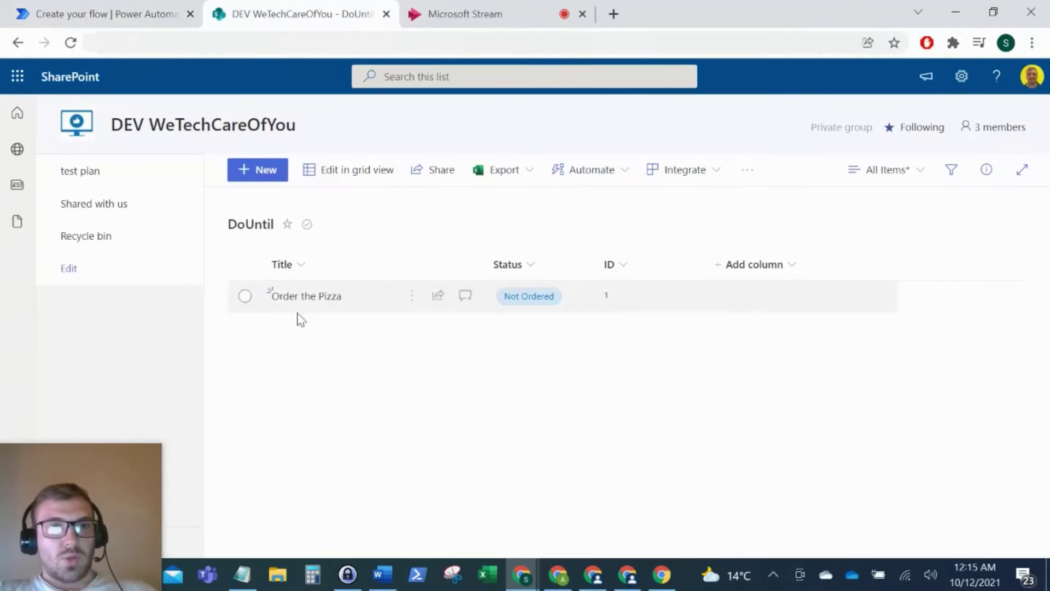
left_click(114, 9)
left_click(480, 428)
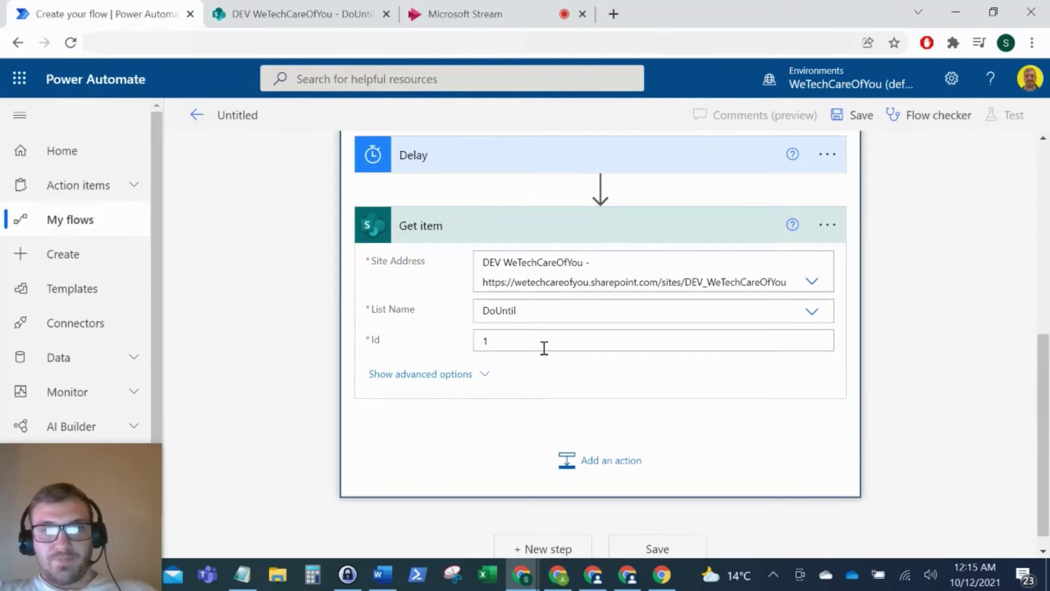
left_click(555, 218)
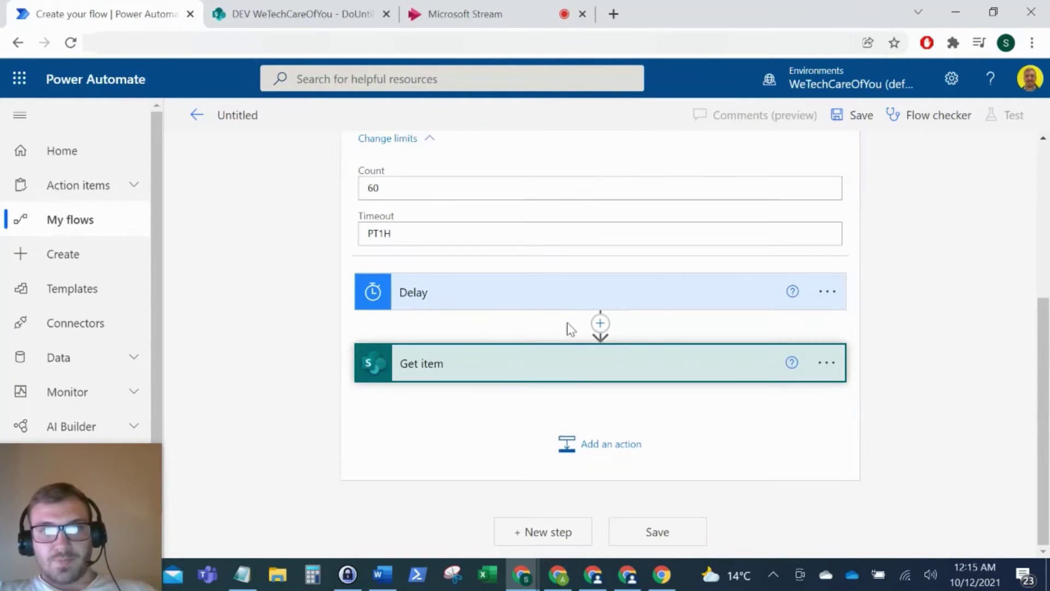
Step: Add a Condition step after Get item inside the loop
left_click(590, 448)
type("c")
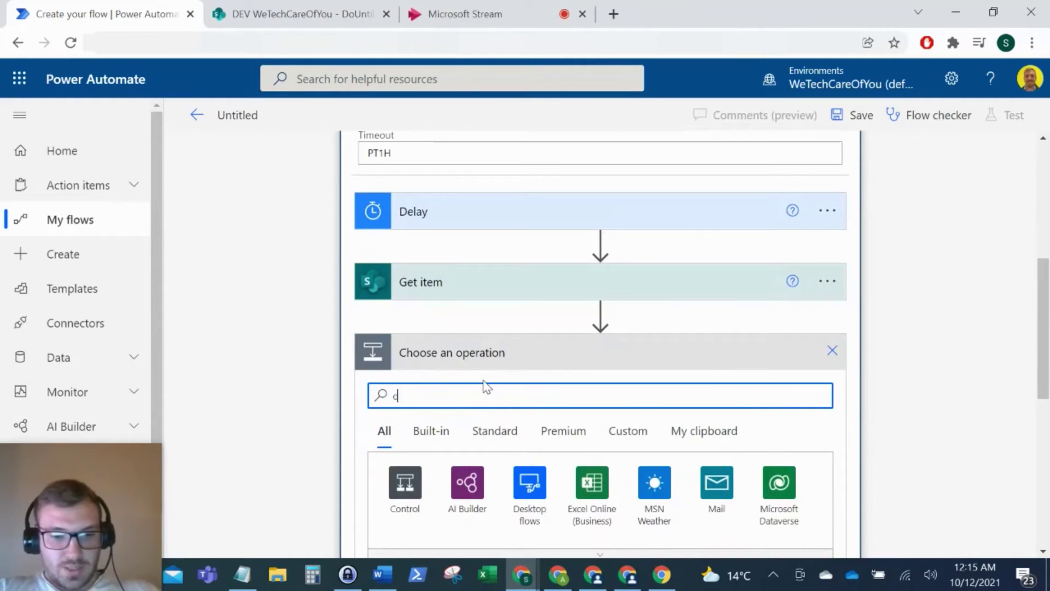
type("onditio")
scroll(418, 319, "down", 3)
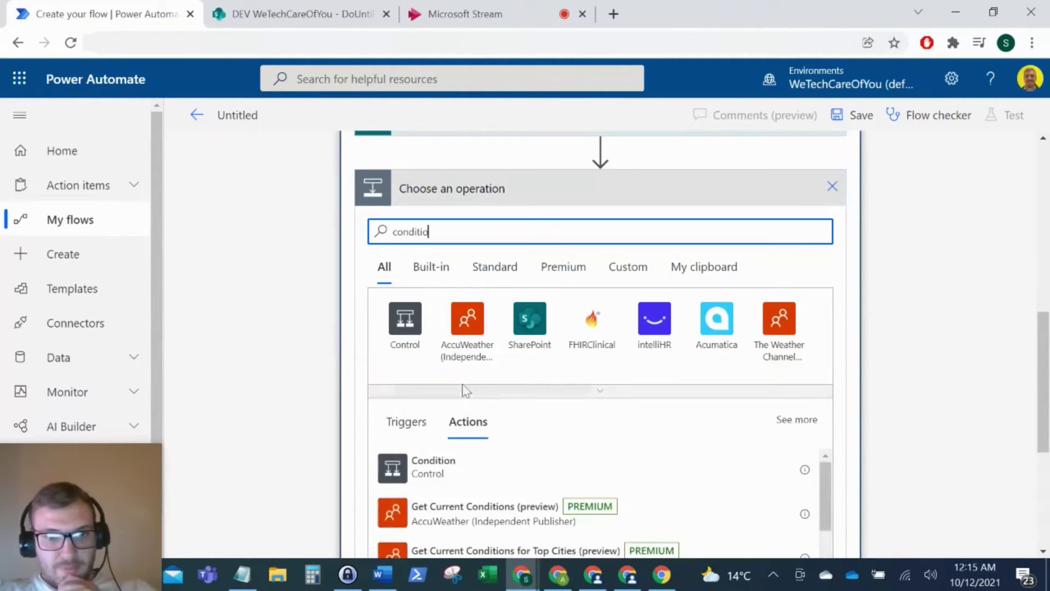
left_click(466, 479)
scroll(569, 326, "up", 2)
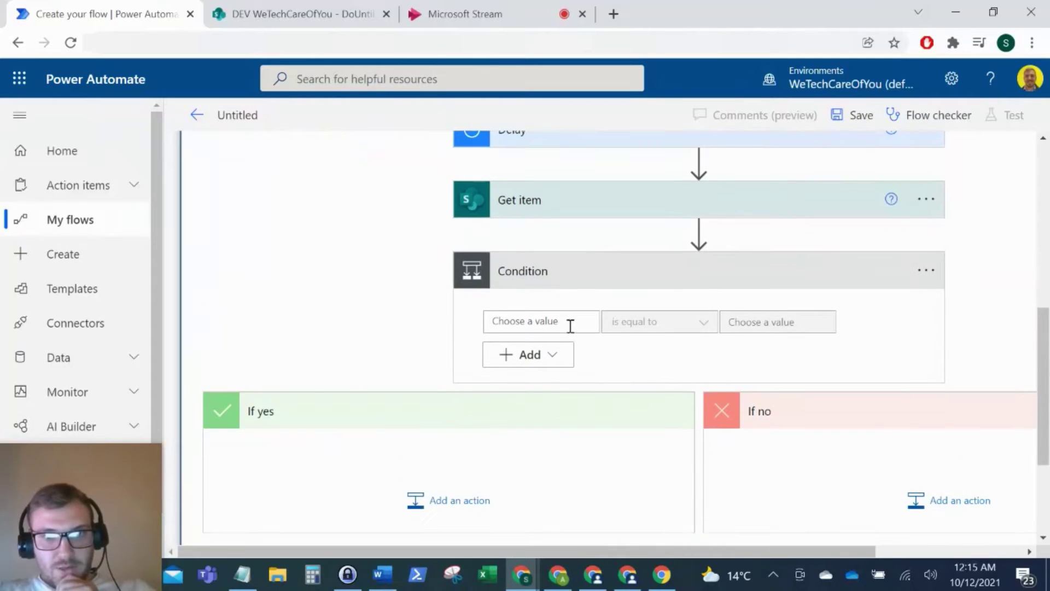
Step: Make the condition test whether Status Value is equal to Ordered
left_click(569, 322)
scroll(755, 520, "down", 4)
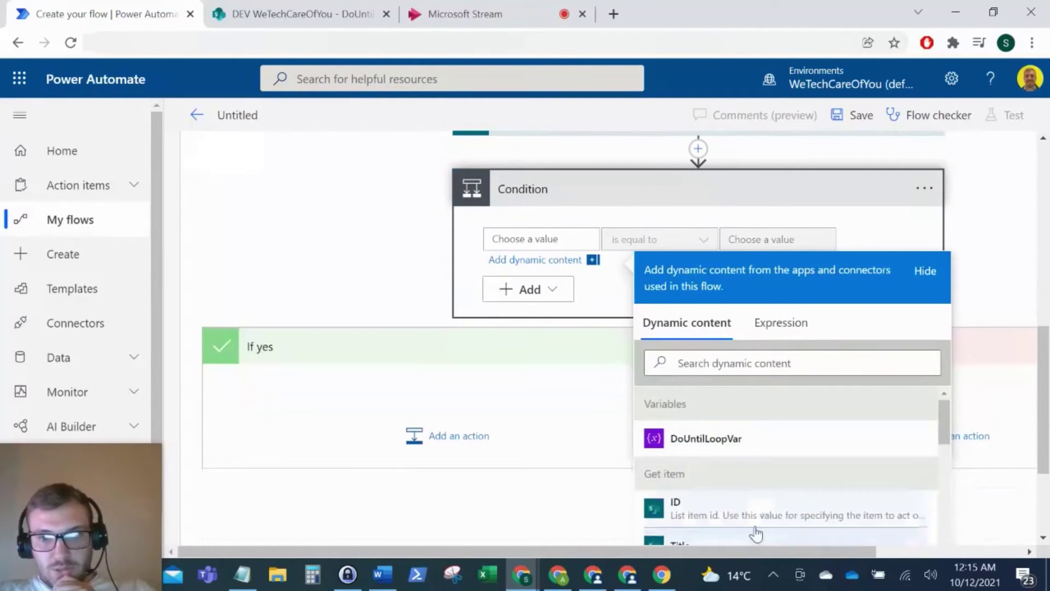
left_click(720, 508)
scroll(656, 470, "up", 5)
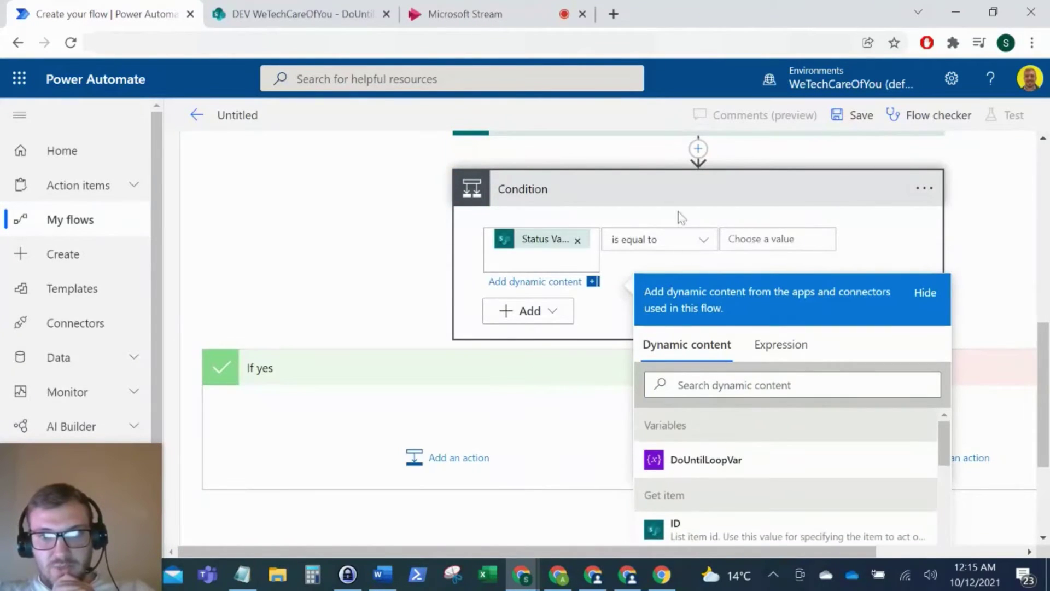
left_click(764, 397)
type("Ordered")
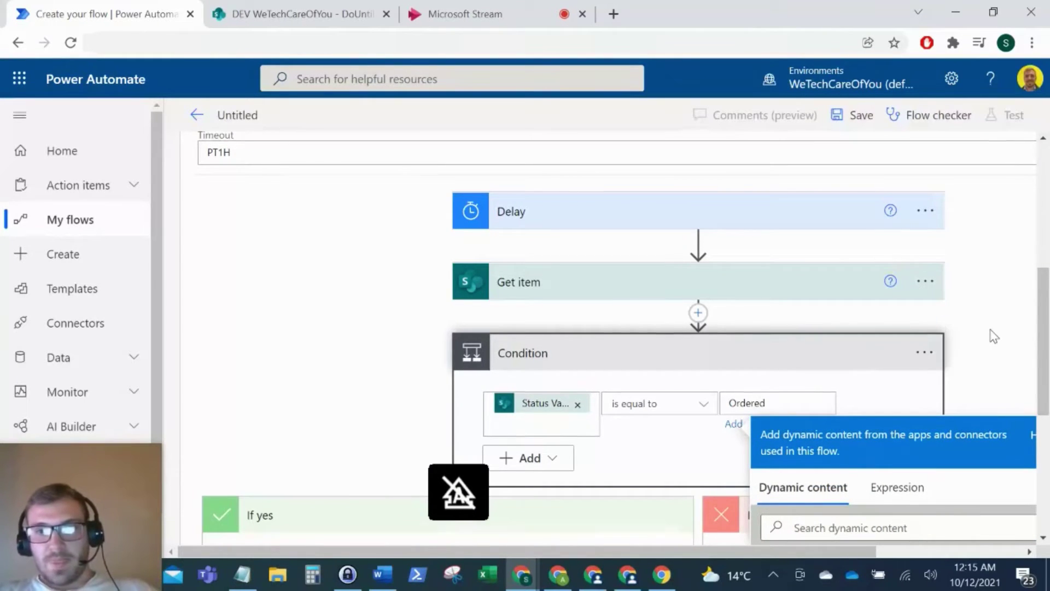
left_click(993, 337)
scroll(527, 466, "down", 2)
Step: Under If yes, add a Set variable step assigning DoUntilLoopVar the value true
left_click(430, 440)
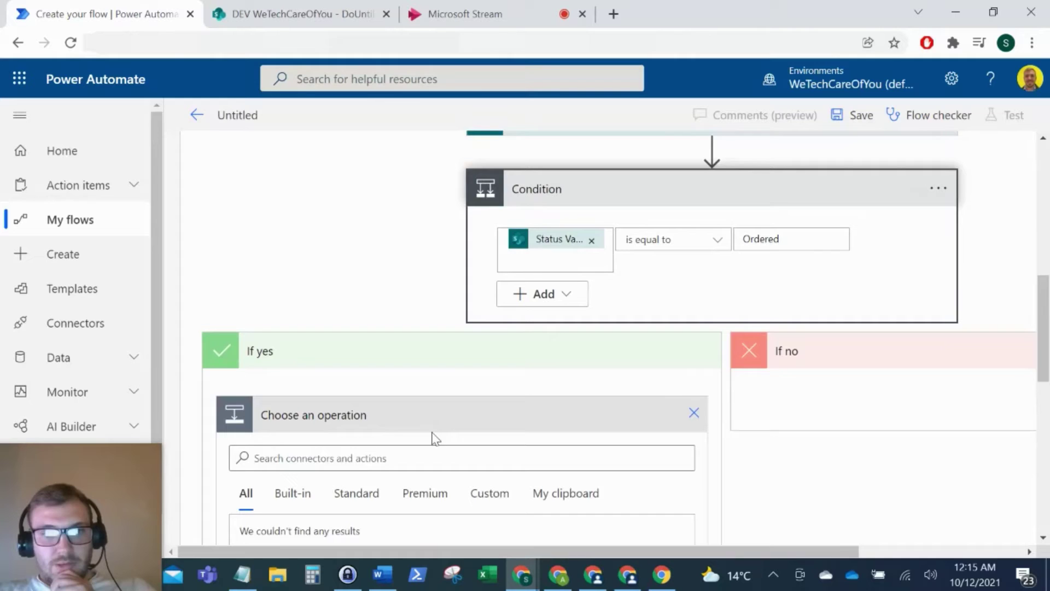
scroll(388, 457, "down", 1)
type("set var")
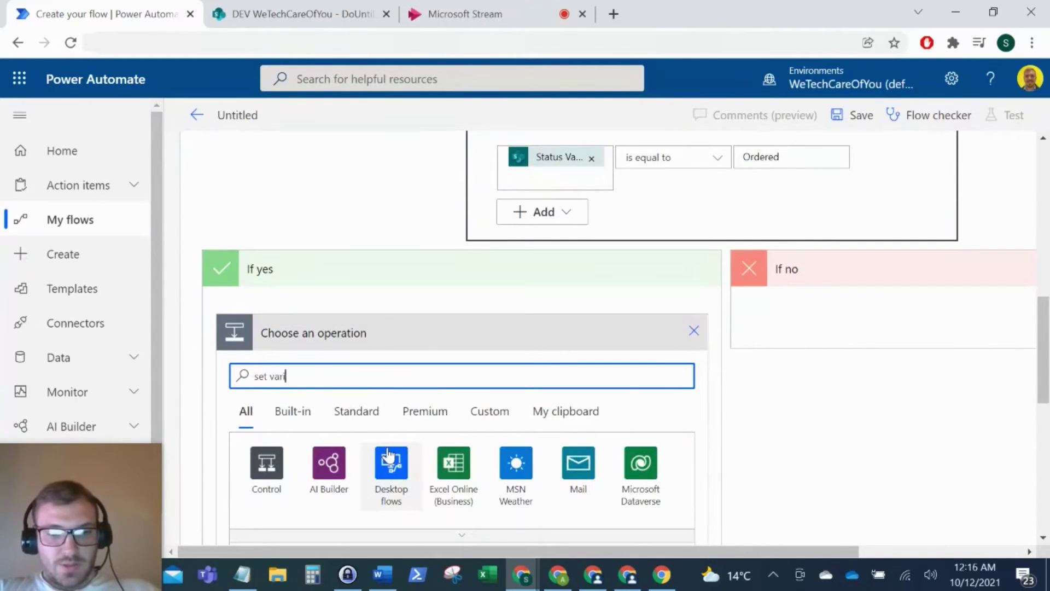
type("ia")
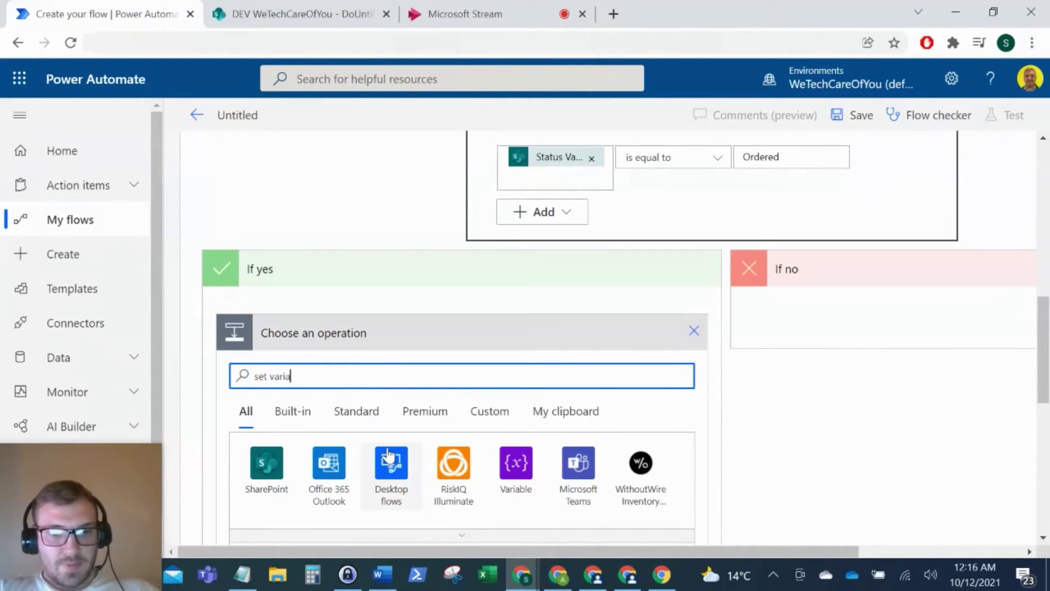
type("ble")
scroll(492, 430, "down", 2)
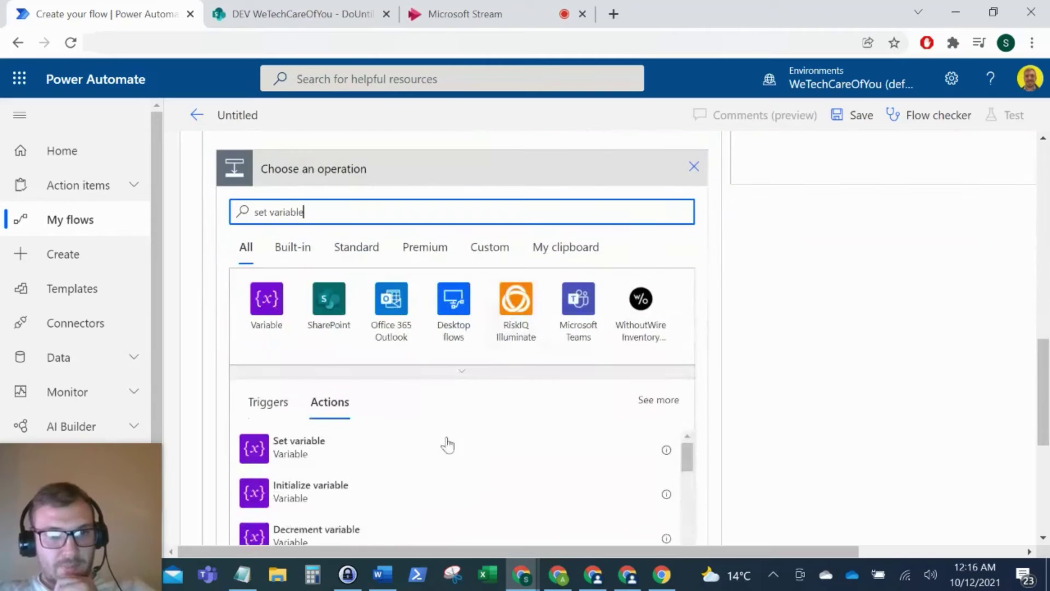
left_click(335, 454)
scroll(431, 335, "up", 3)
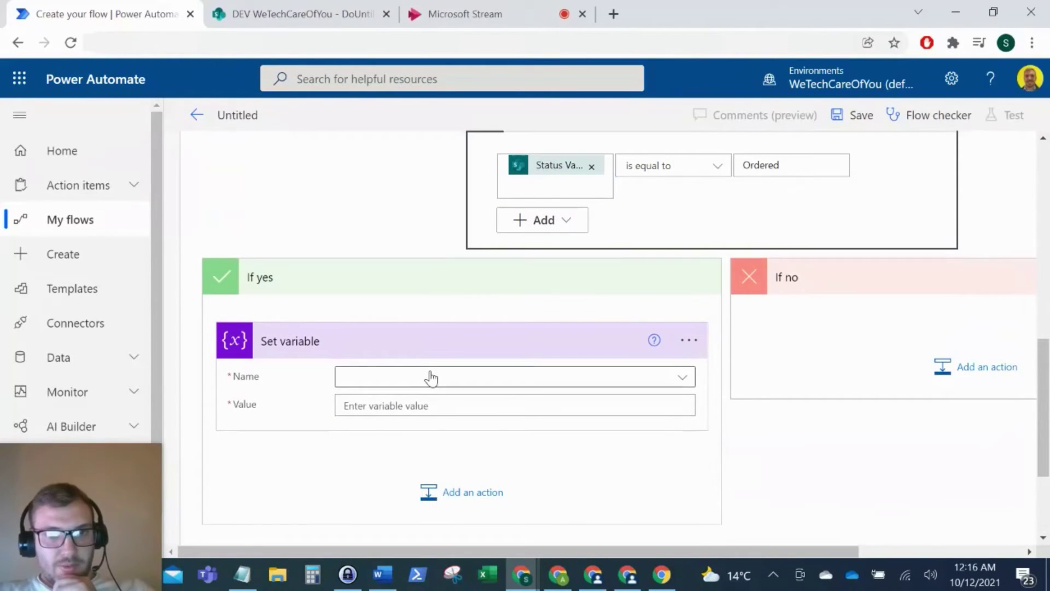
left_click(431, 377)
left_click(420, 429)
left_click(415, 404)
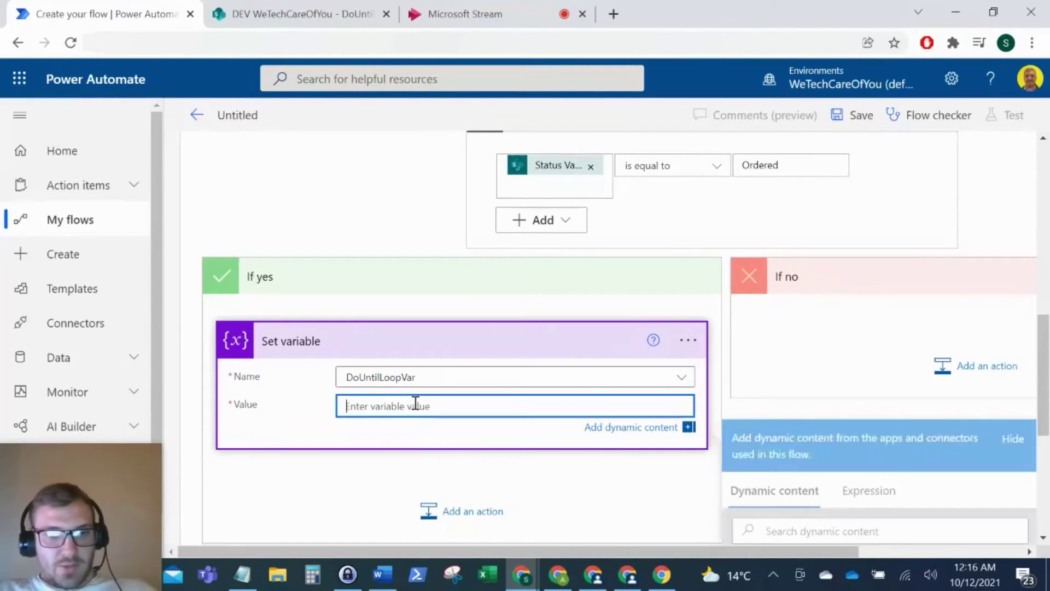
type("true")
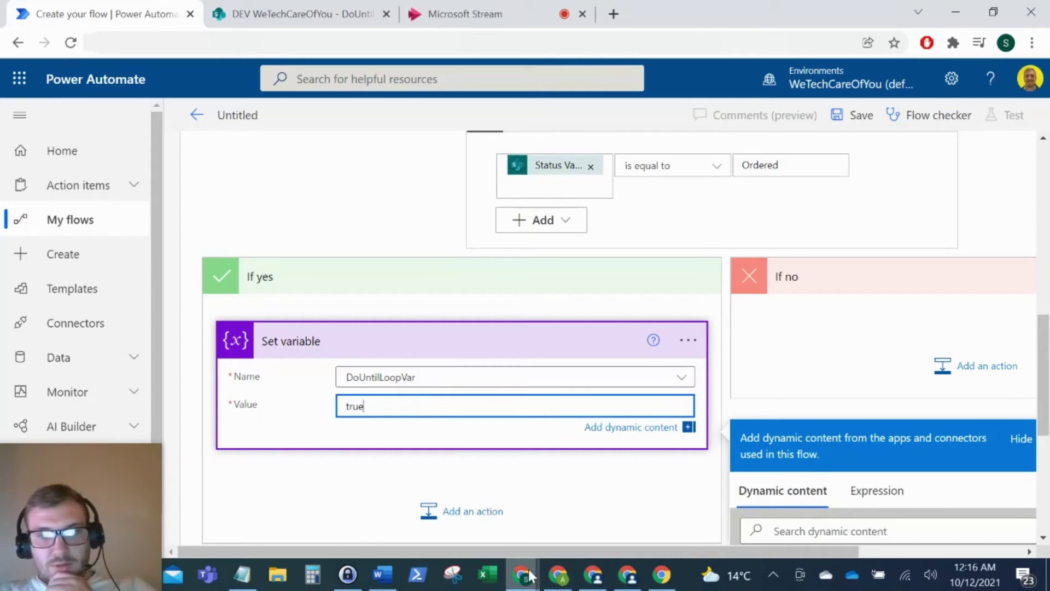
left_click_drag(527, 551, 647, 551)
Step: Under If no, add Send an email (V2) to the colleague with subject 'ORDER THE PIZZA' plus their name
left_click(825, 363)
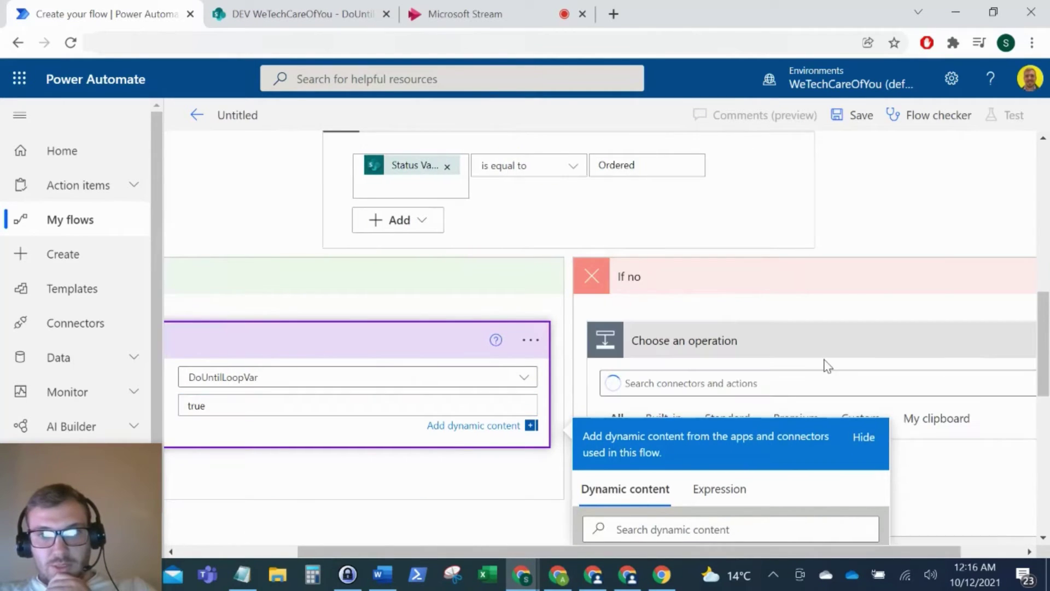
type("send an email")
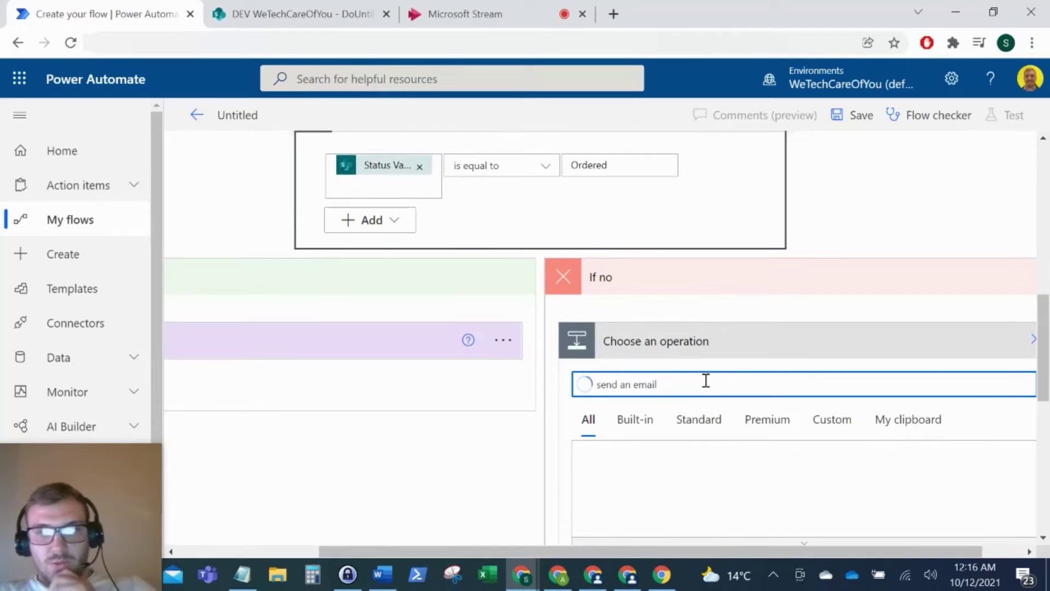
scroll(704, 379, "down", 5)
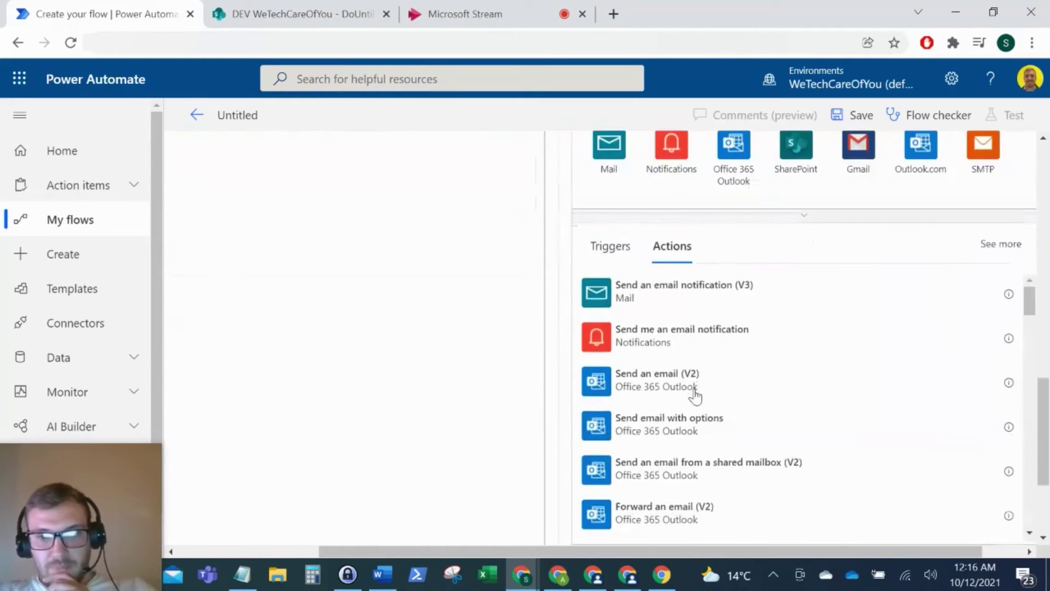
left_click(640, 383)
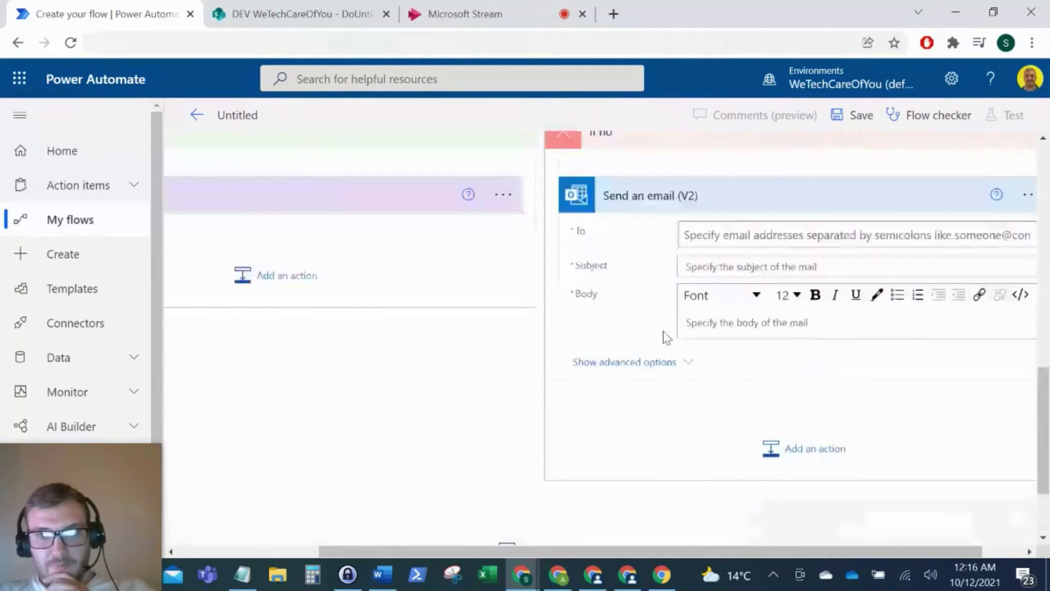
left_click(714, 299)
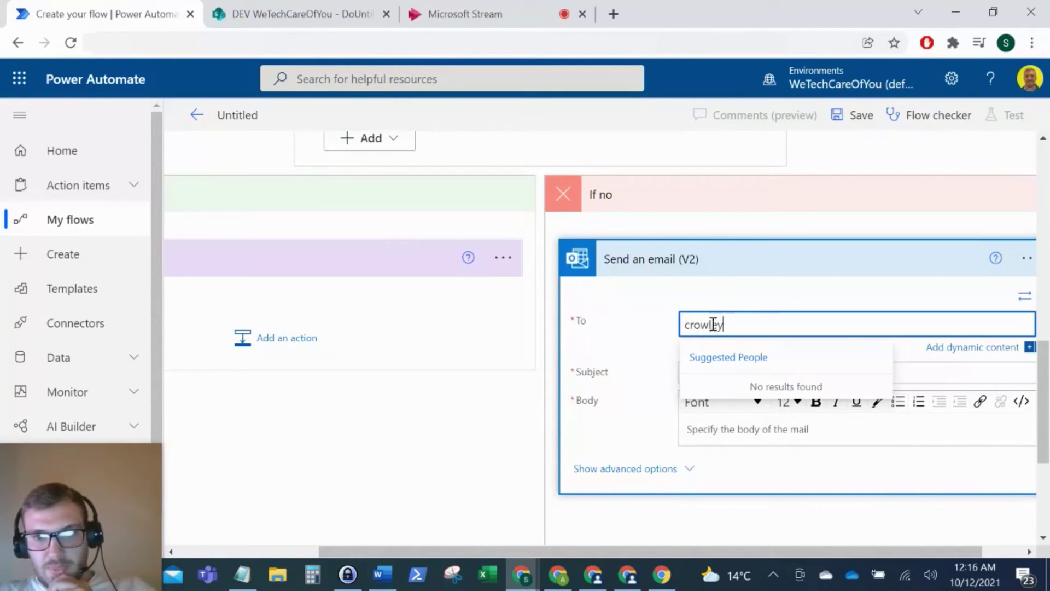
left_click(790, 369)
type("ORDER THE")
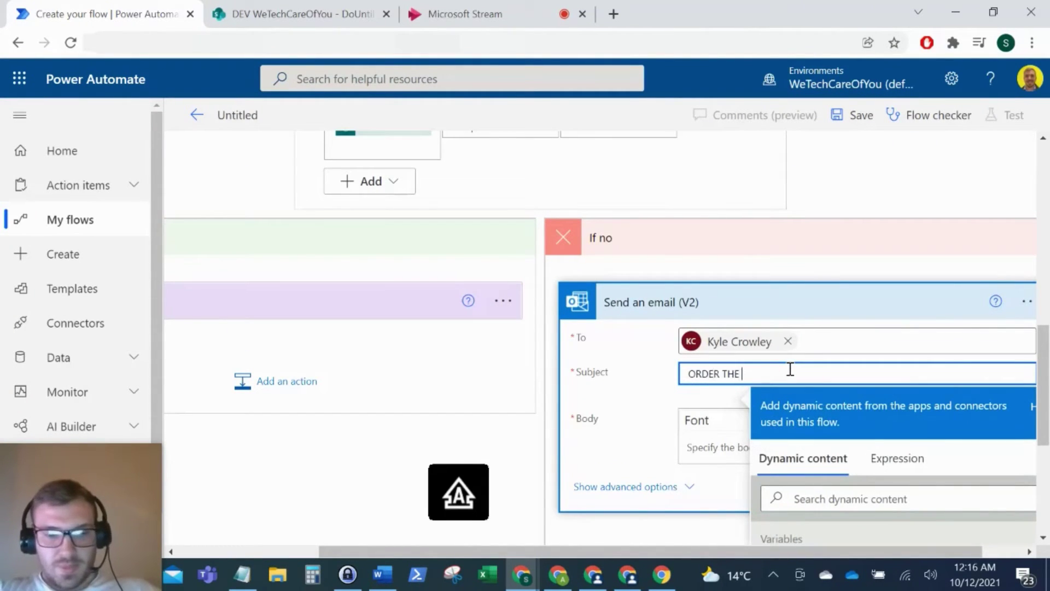
type(" PIZZA ")
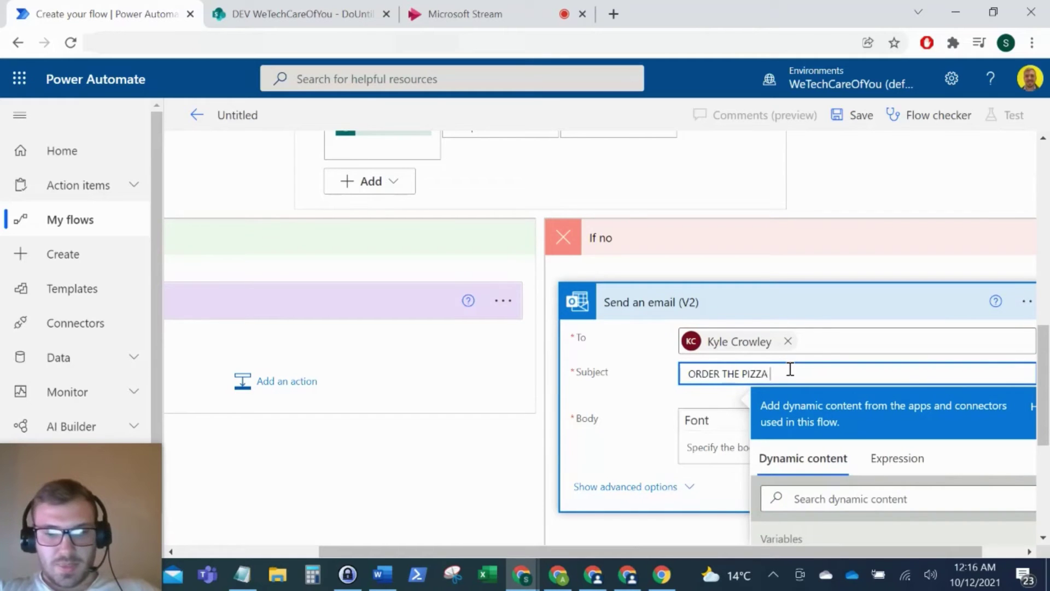
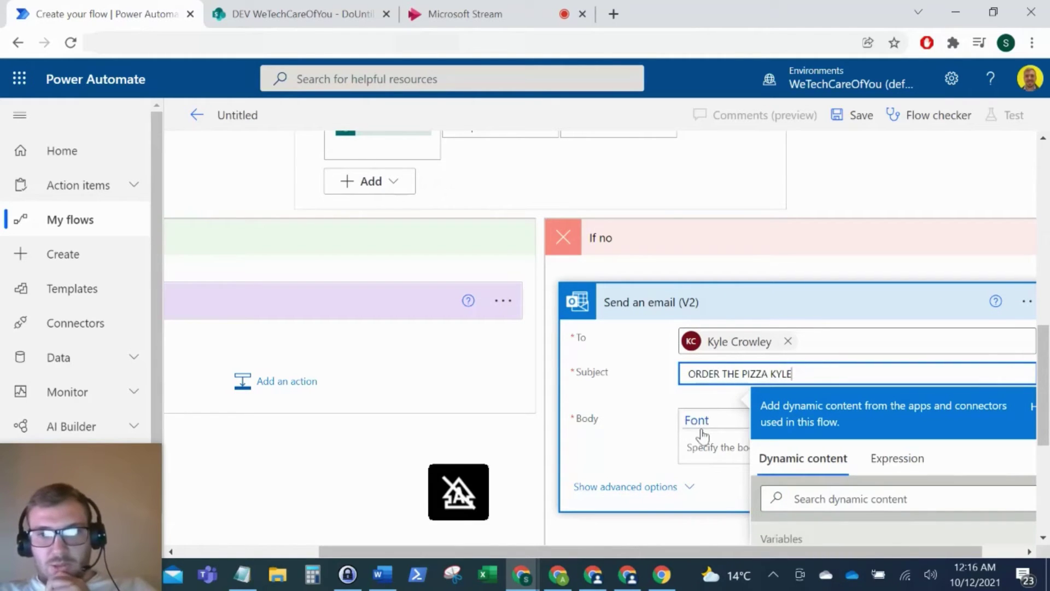
left_click(707, 443)
Step: Copy the subject text into the email body and save the flow
left_click_drag(817, 392, 634, 398)
key("ctrl+c")
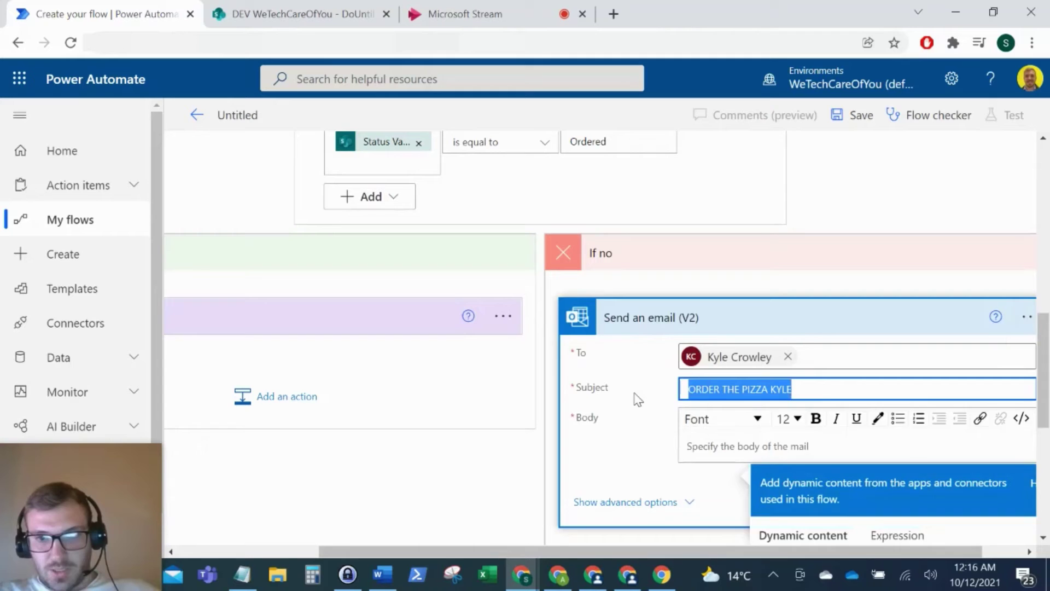
left_click(703, 461)
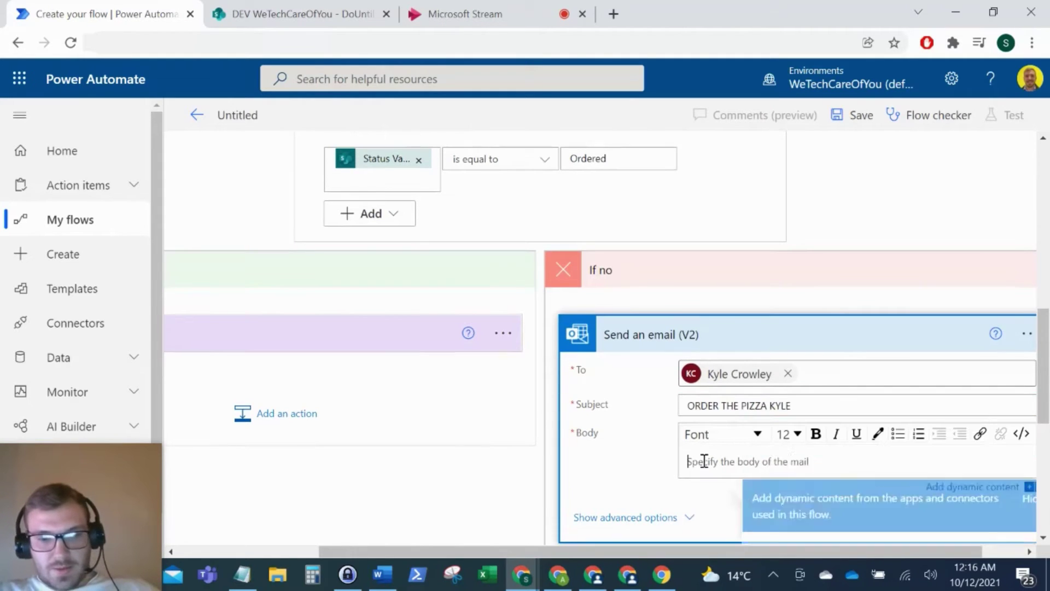
key("ctrl+v")
left_click(855, 115)
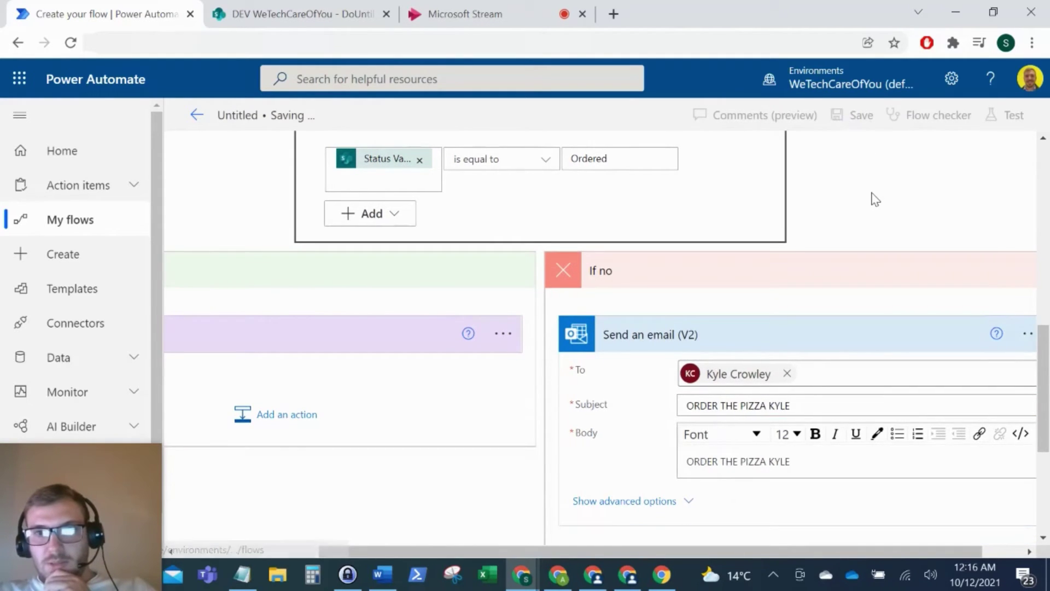
scroll(646, 370, "up", 2)
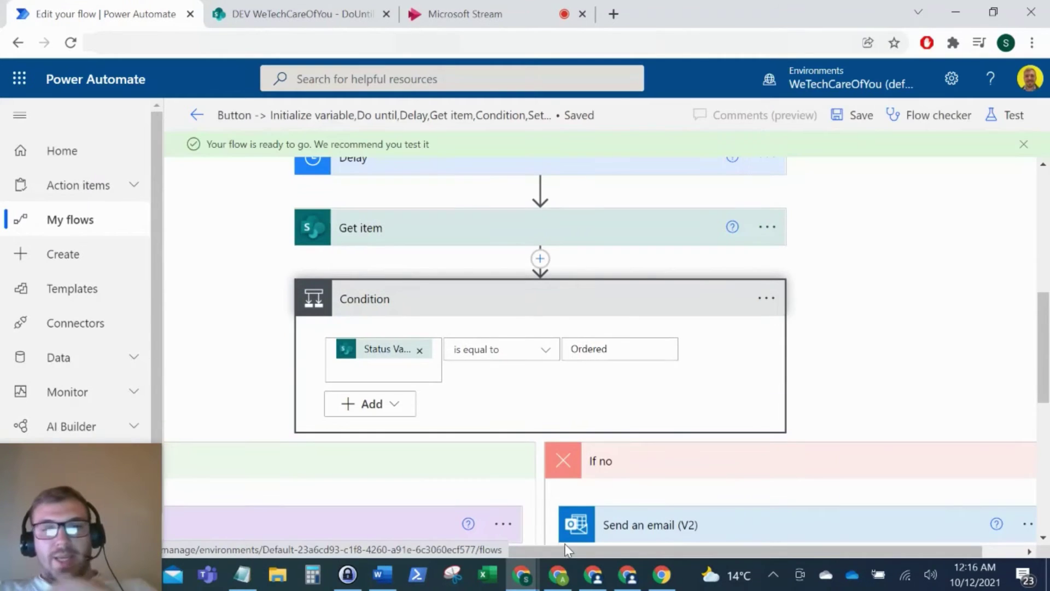
Step: Review the Delay step's settings and glance at the SharePoint list
scroll(667, 328, "up", 3)
scroll(672, 326, "up", 3)
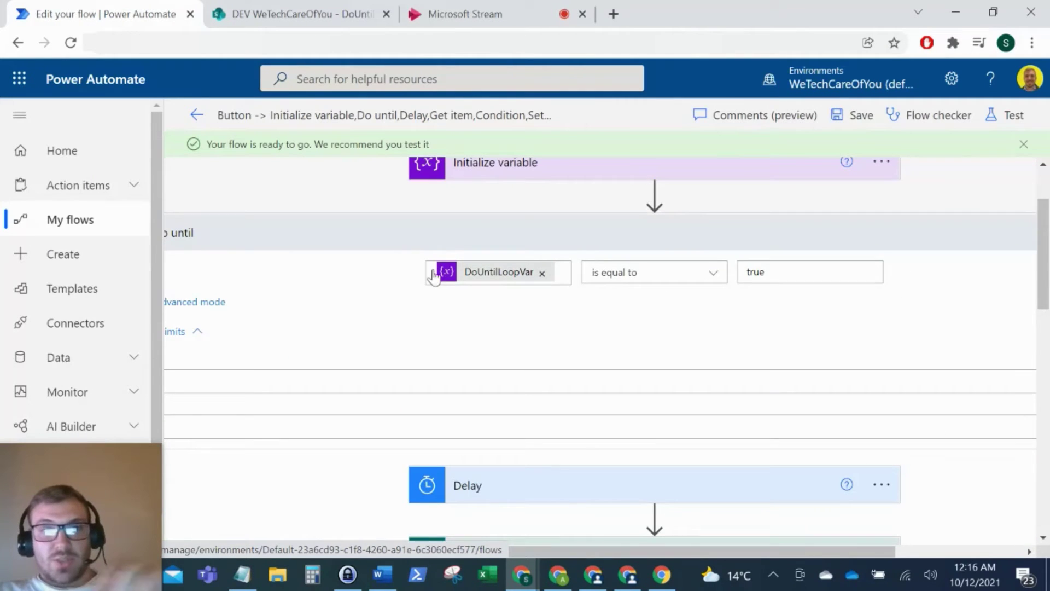
scroll(609, 297, "down", 3)
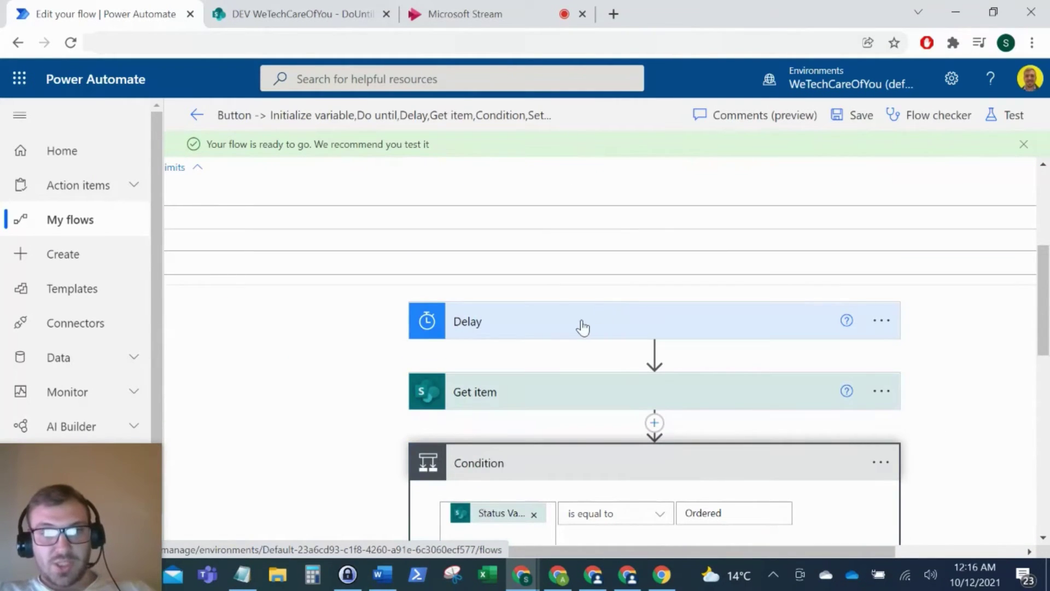
left_click(581, 326)
scroll(583, 327, "down", 3)
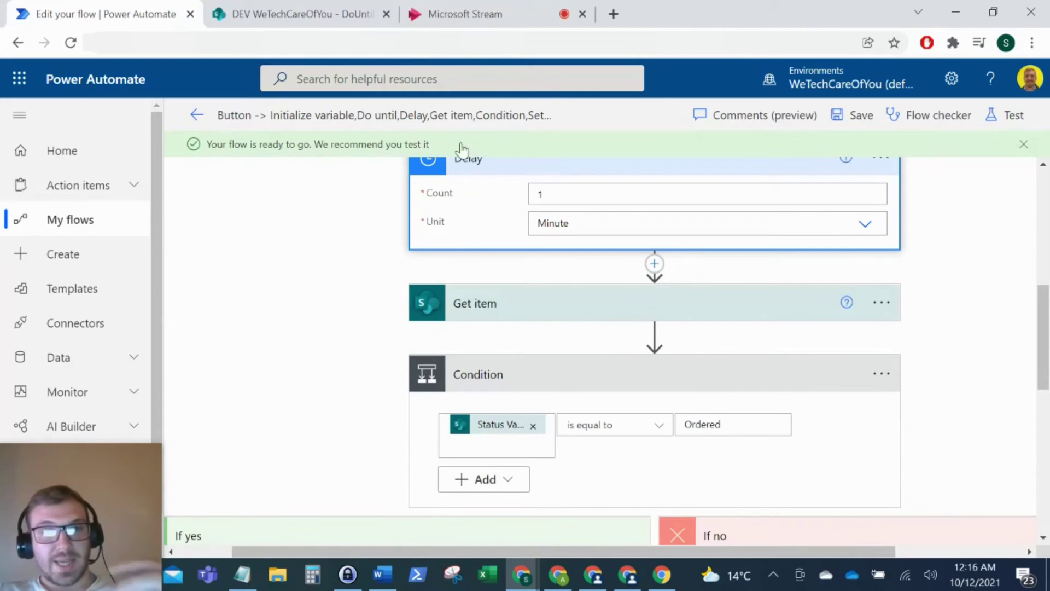
left_click(302, 13)
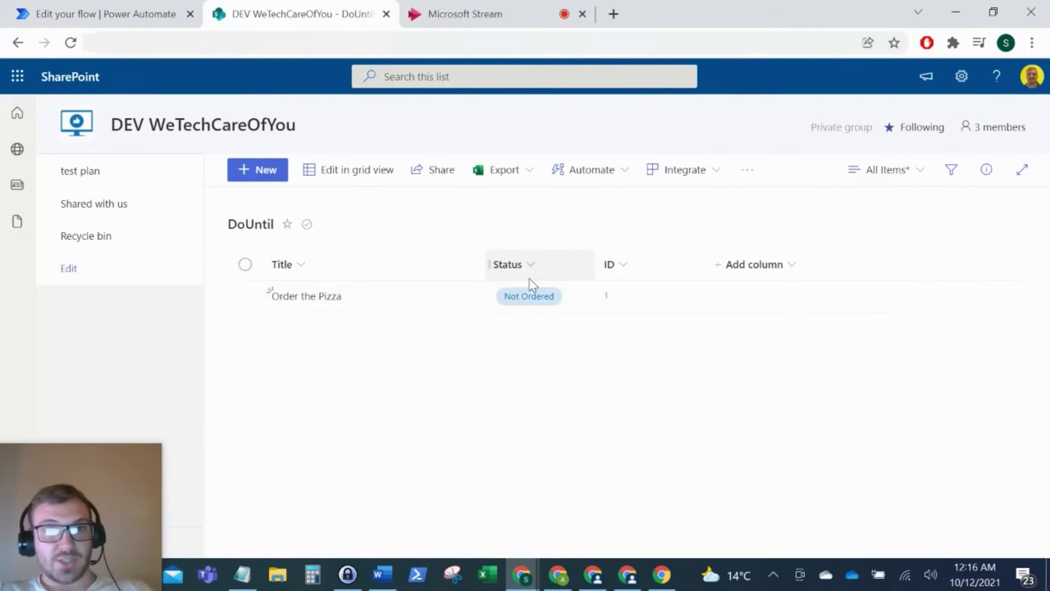
left_click(82, 12)
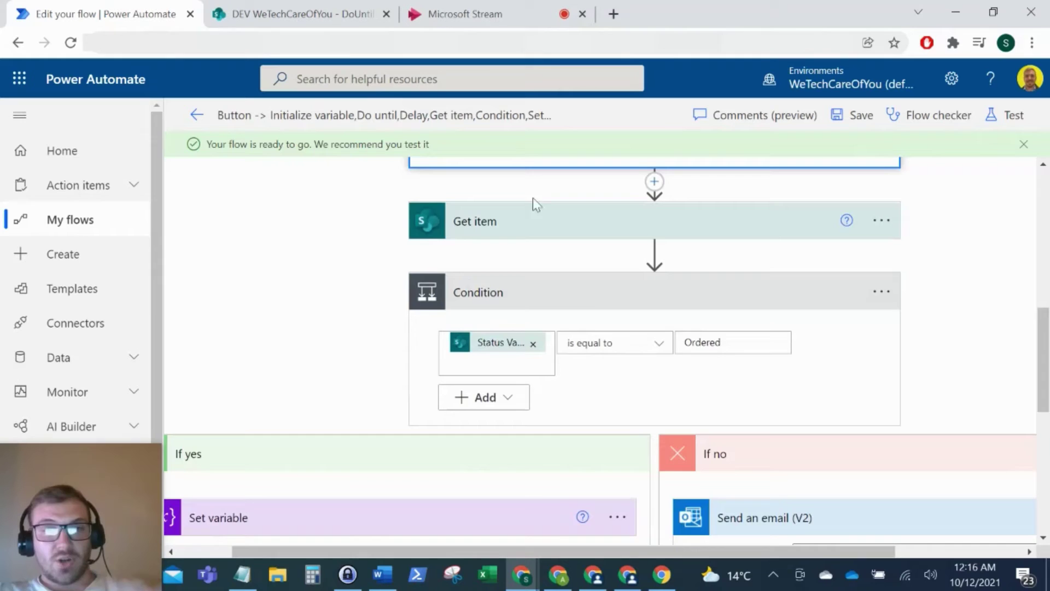
scroll(593, 321, "down", 2)
scroll(796, 443, "down", 2)
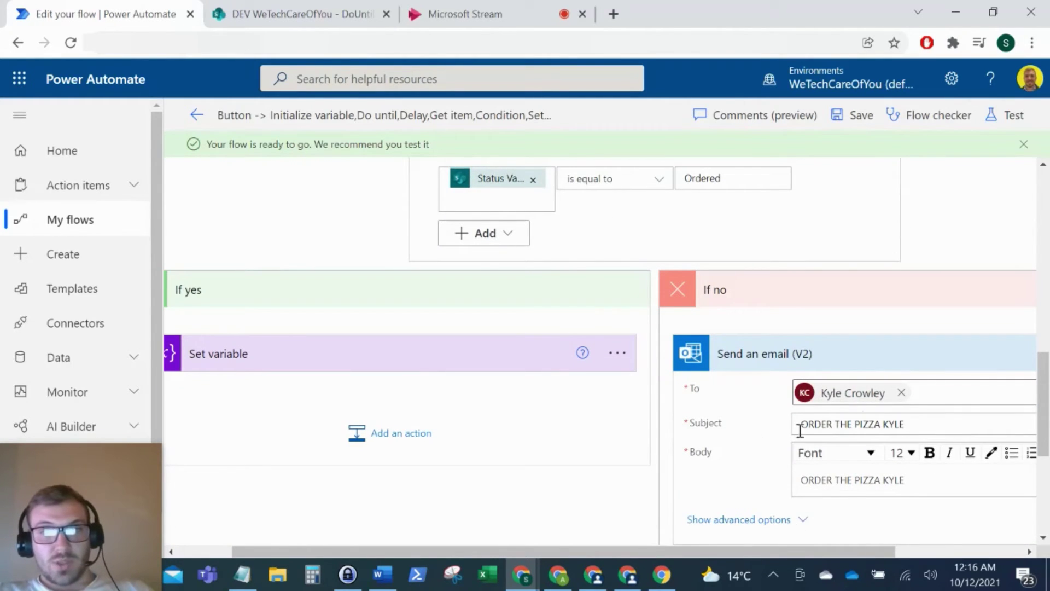
Step: Open the Order the Pizza item in SharePoint and confirm its Status is Not Ordered
left_click(306, 12)
left_click(570, 301)
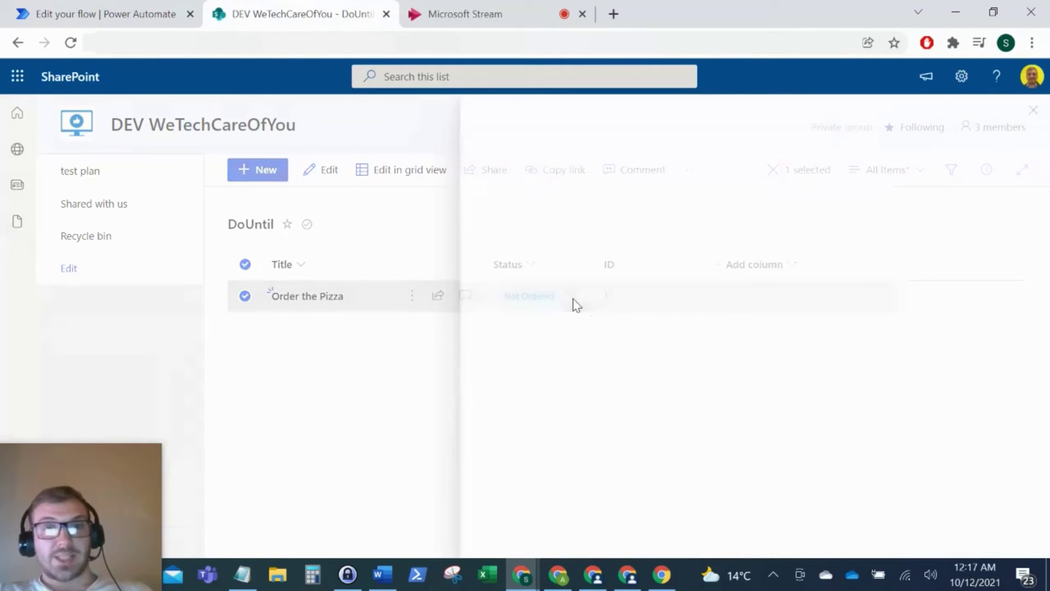
left_click(529, 269)
Step: Confirm Set variable assigns DoUntilLoopVar true, save the flow, and return to the item
left_click(126, 12)
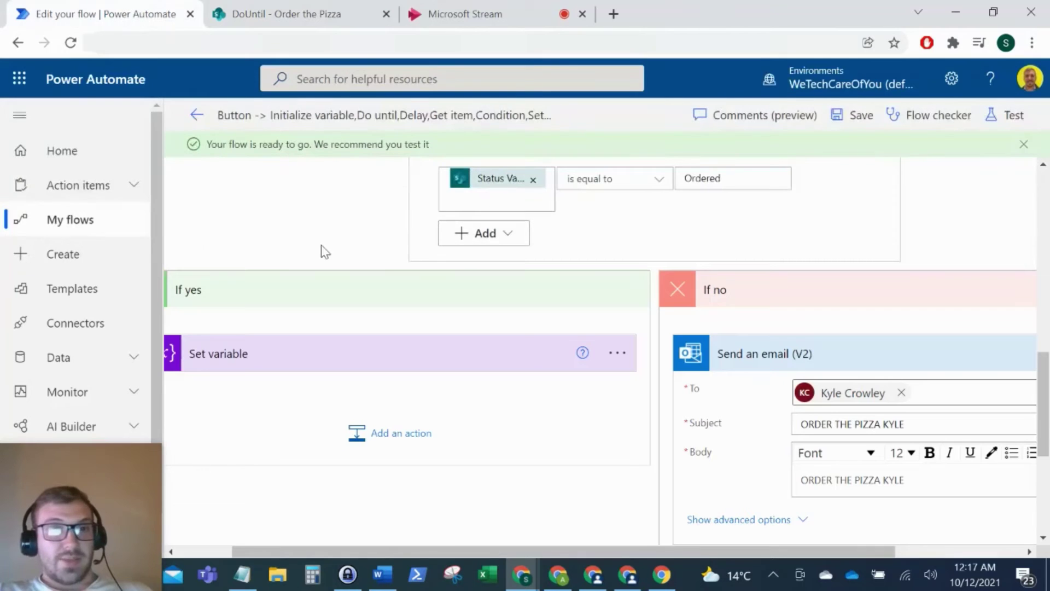
left_click(284, 365)
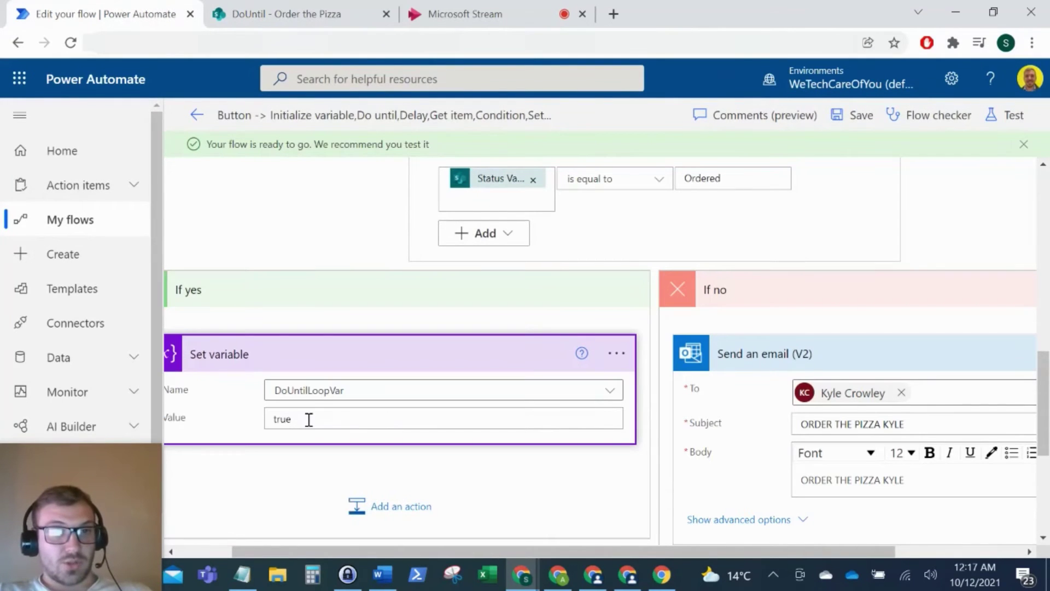
scroll(485, 387, "up", 5)
scroll(488, 384, "up", 10)
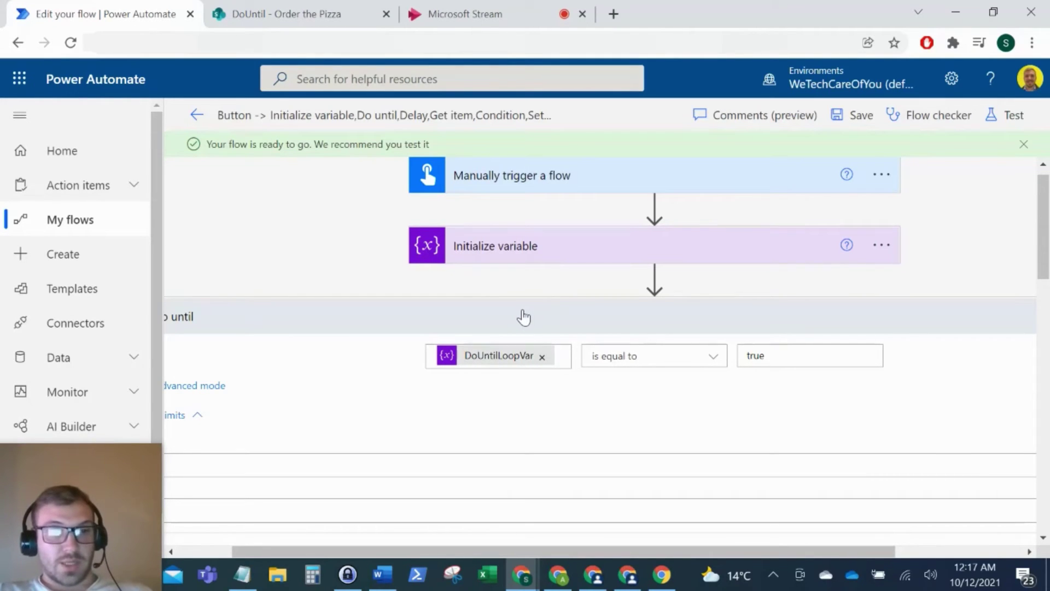
left_click(858, 116)
scroll(672, 283, "down", 7)
scroll(673, 283, "down", 5)
scroll(697, 281, "up", 10)
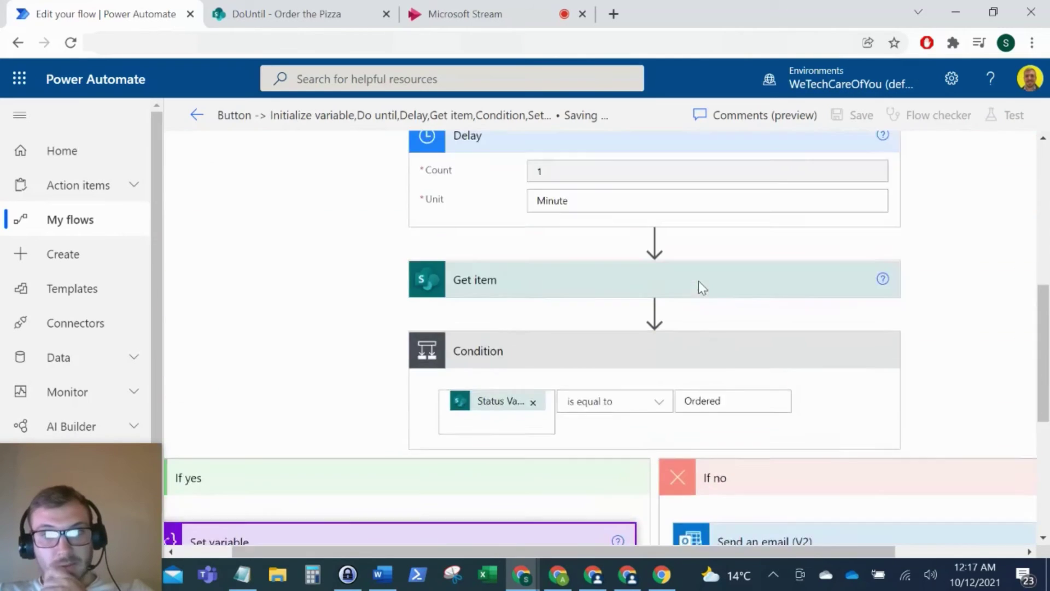
left_click(342, 13)
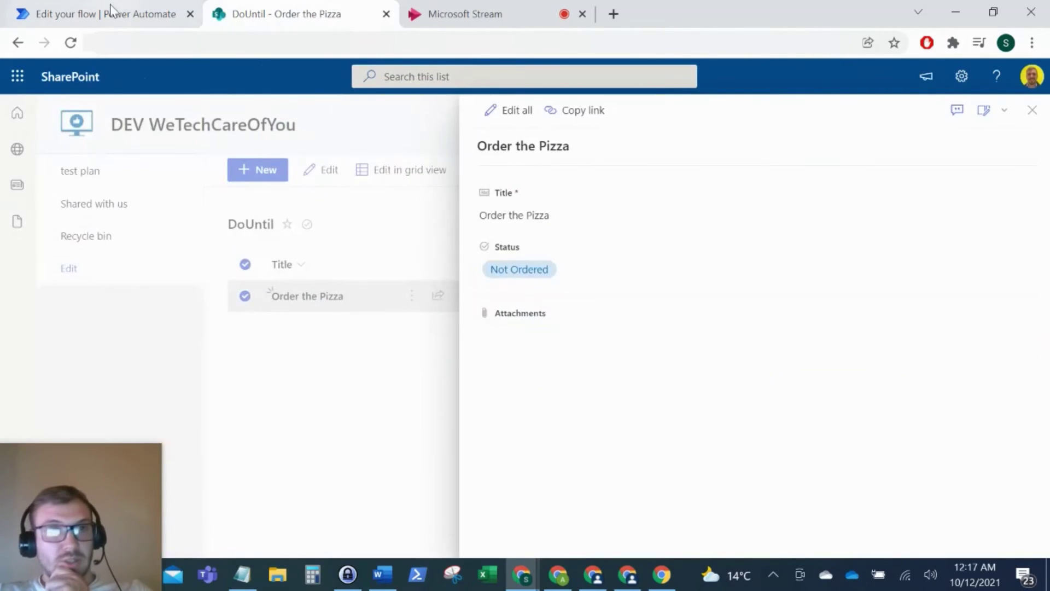
Step: Start a manual test run of the flow, continuing past the connection check
left_click(130, 15)
left_click(990, 118)
left_click(794, 154)
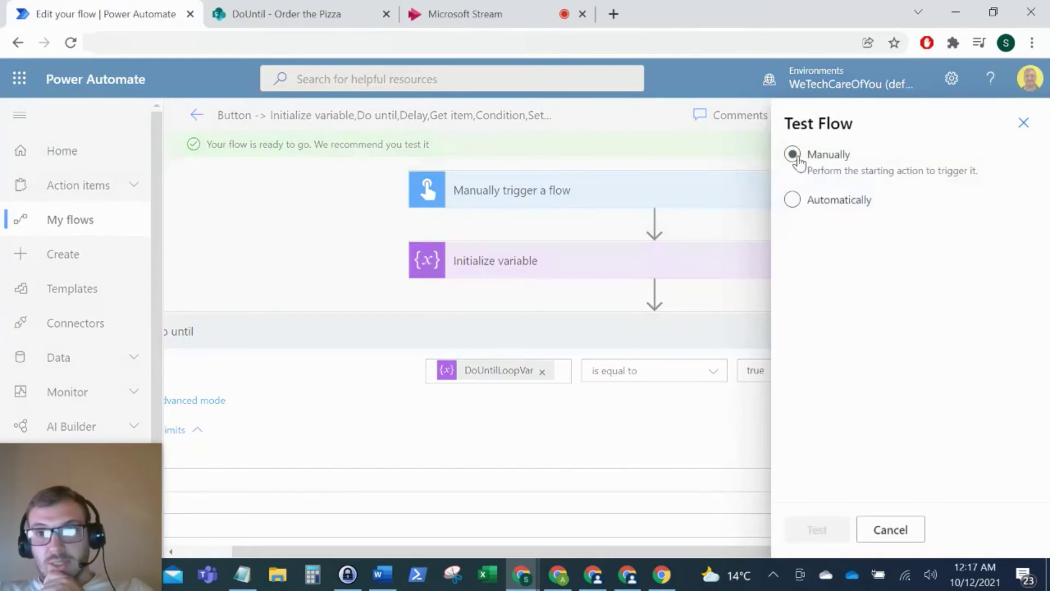
left_click(821, 530)
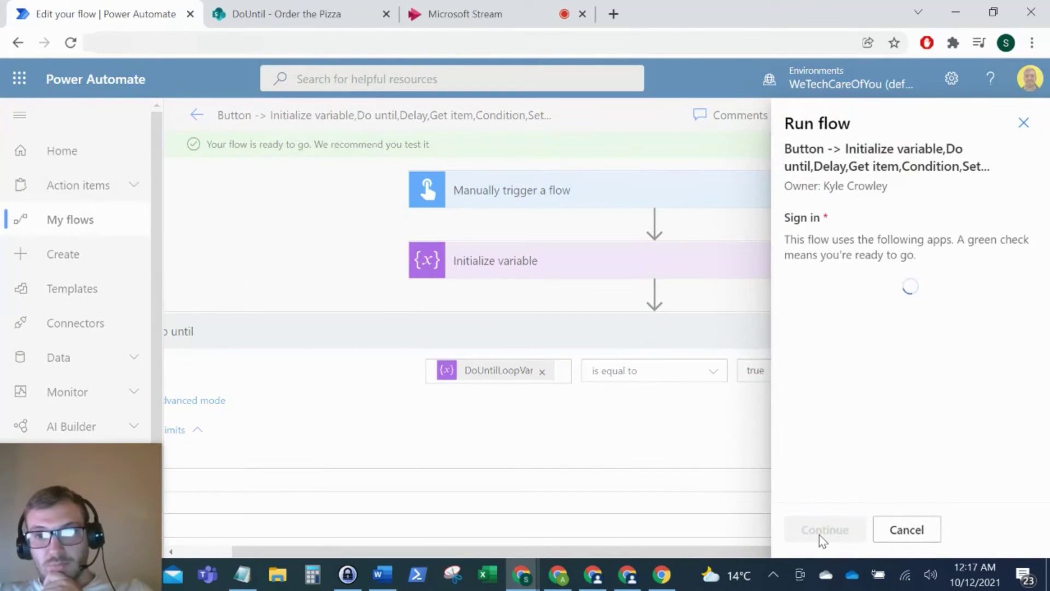
left_click(823, 530)
left_click(823, 530)
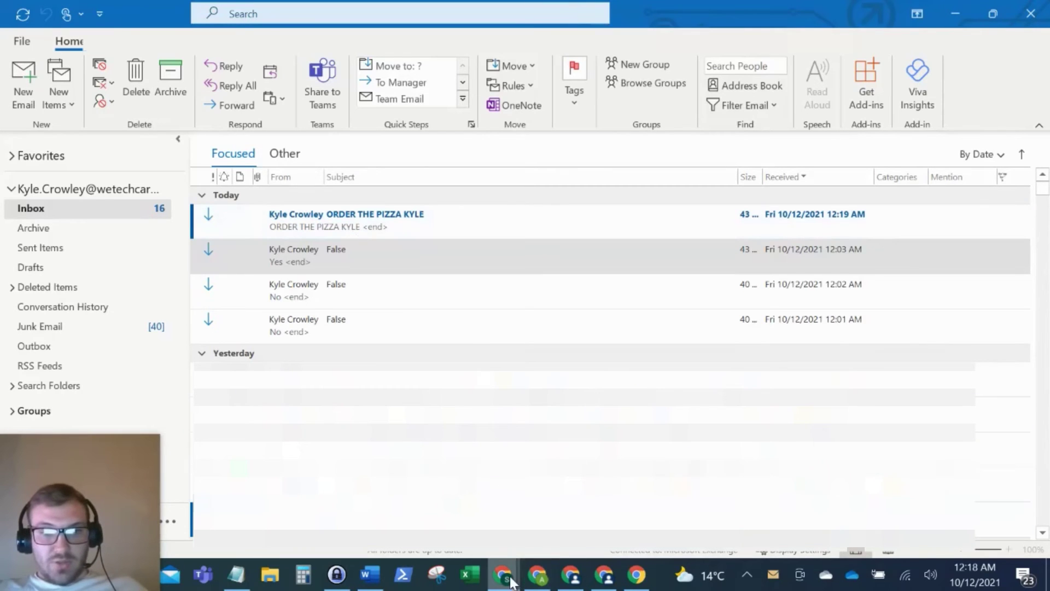
Step: Check the run history, then return to the still Not Ordered pizza item
mouse_move(512, 581)
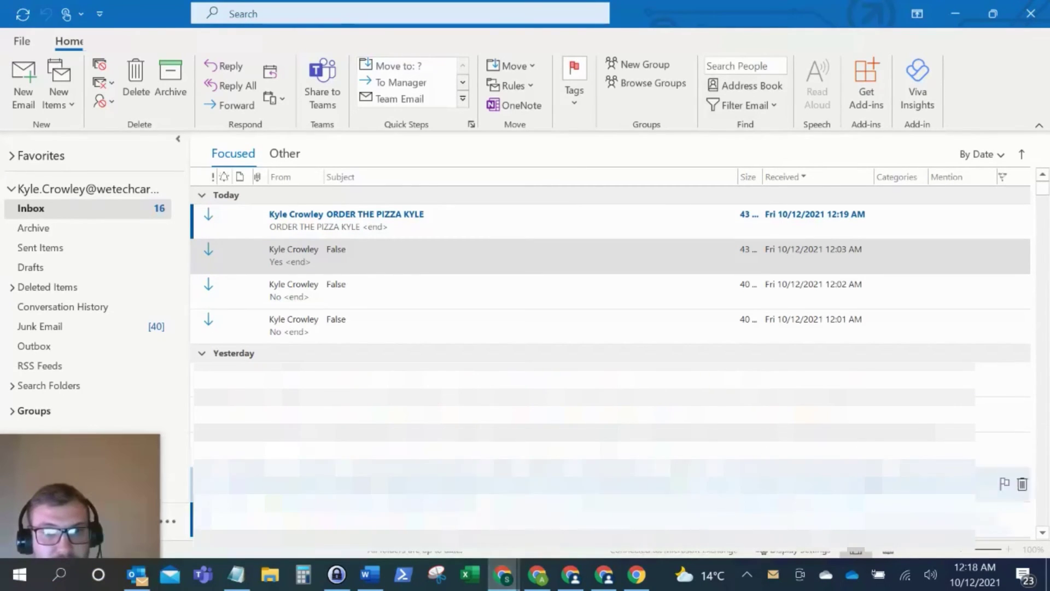
left_click(424, 514)
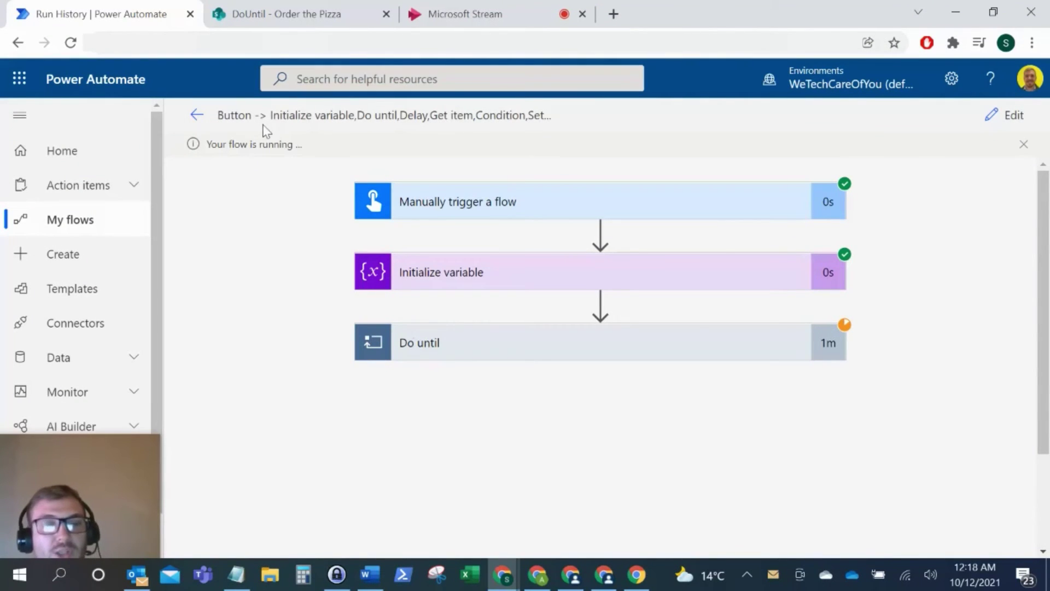
left_click(110, 481)
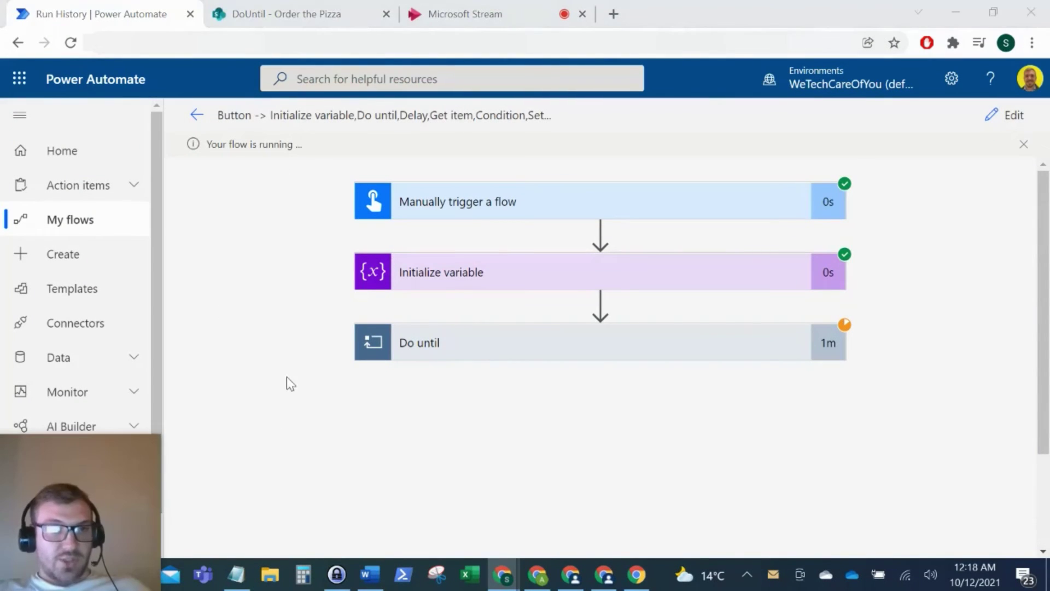
left_click(285, 14)
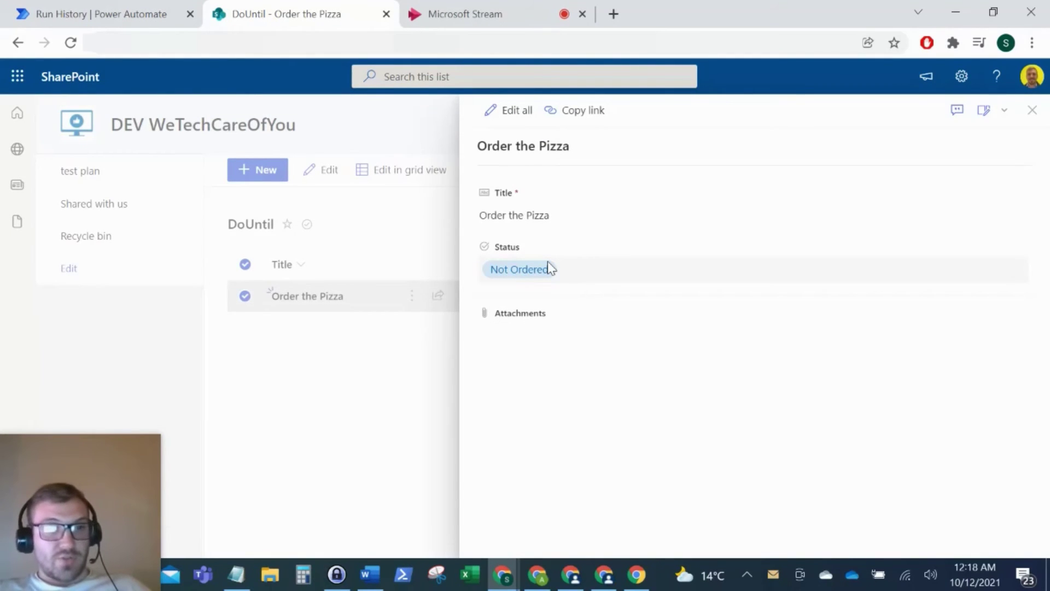
Step: Set the Order the Pizza item's Status from Not Ordered to Ordered, then go back to the running flow
left_click(569, 268)
left_click(534, 342)
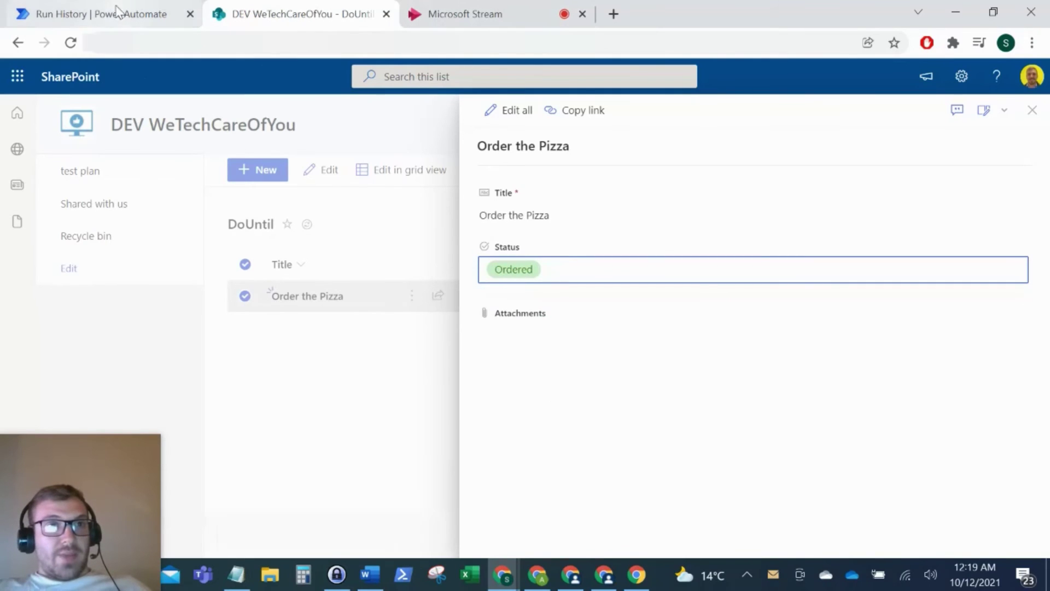
left_click(101, 14)
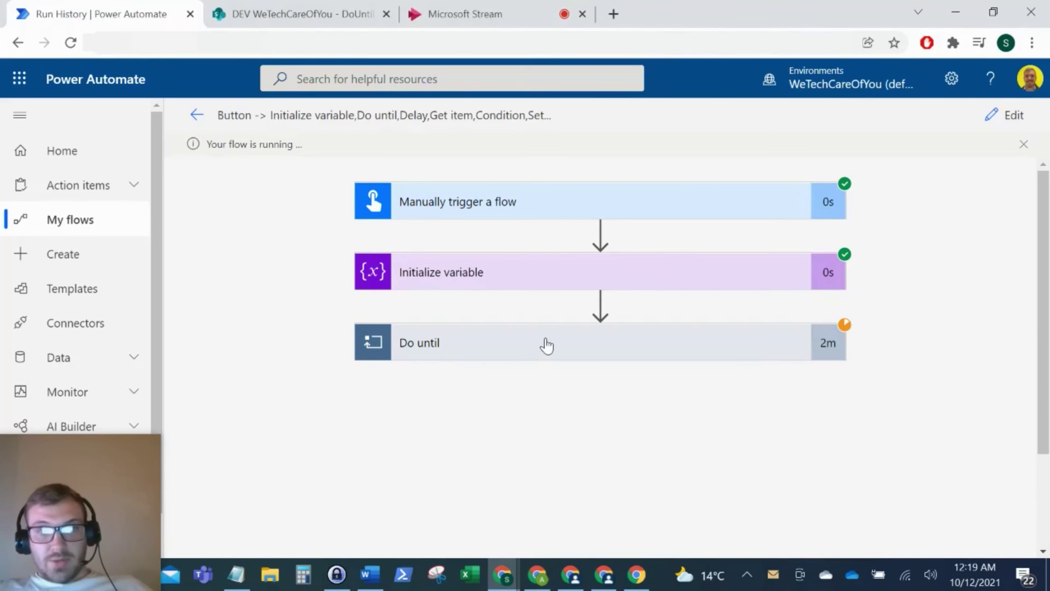
Step: Expand the Do until loop's run details, confirming it succeeded after 3 iterations in 3m
left_click(546, 352)
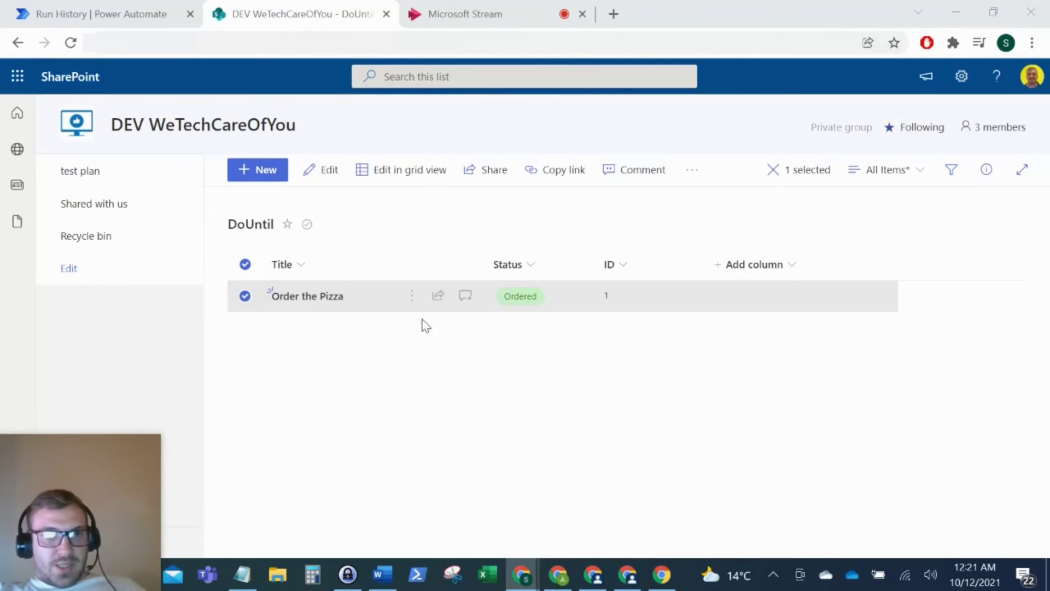
left_click(74, 10)
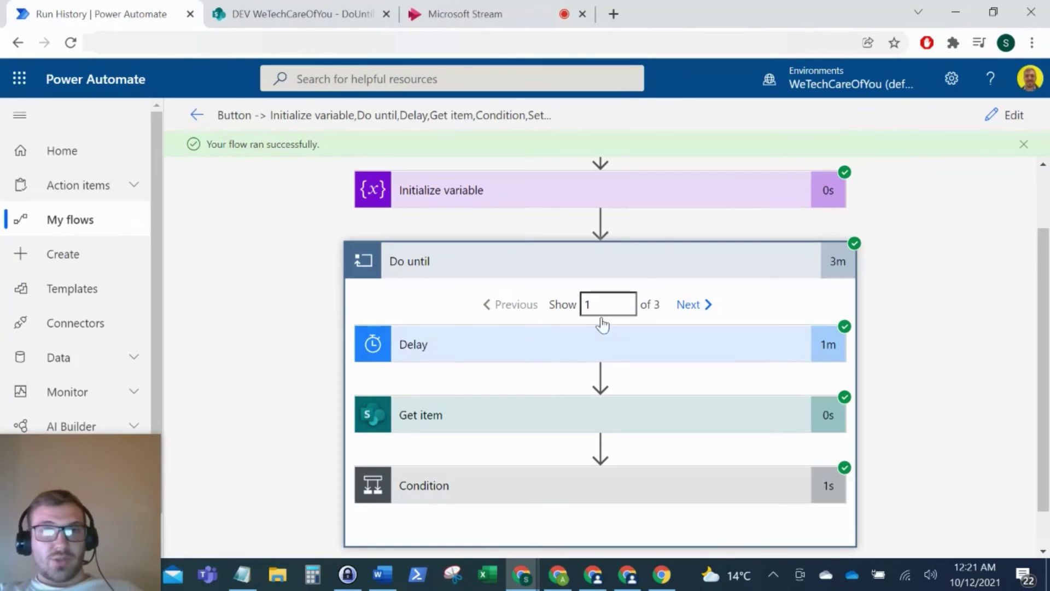
Step: Expand the Get item action to view its inputs and outputs for the first iteration
scroll(628, 339, "down", 1)
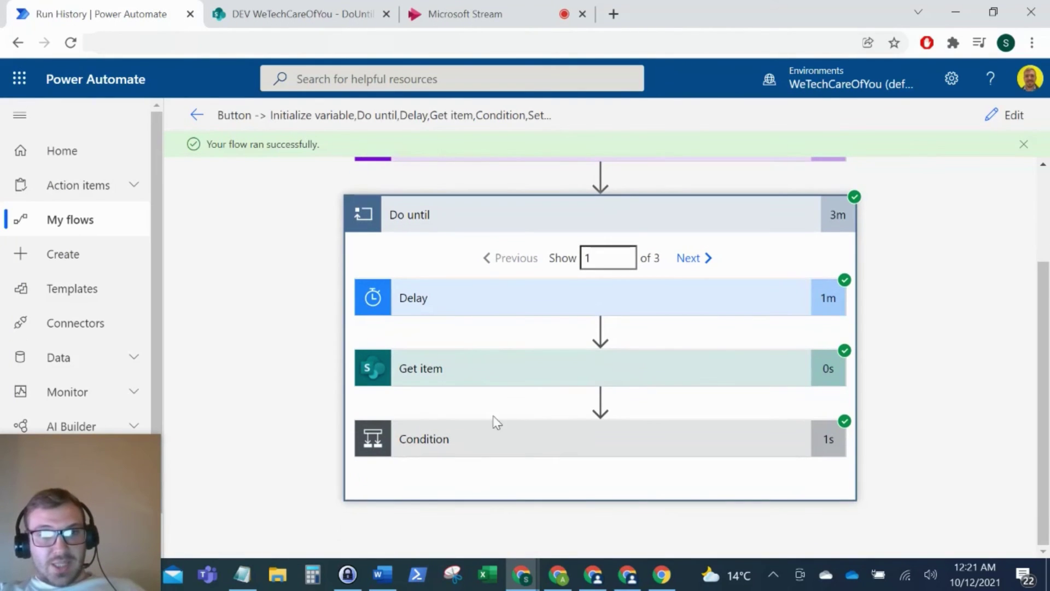
left_click(585, 380)
scroll(520, 386, "down", 5)
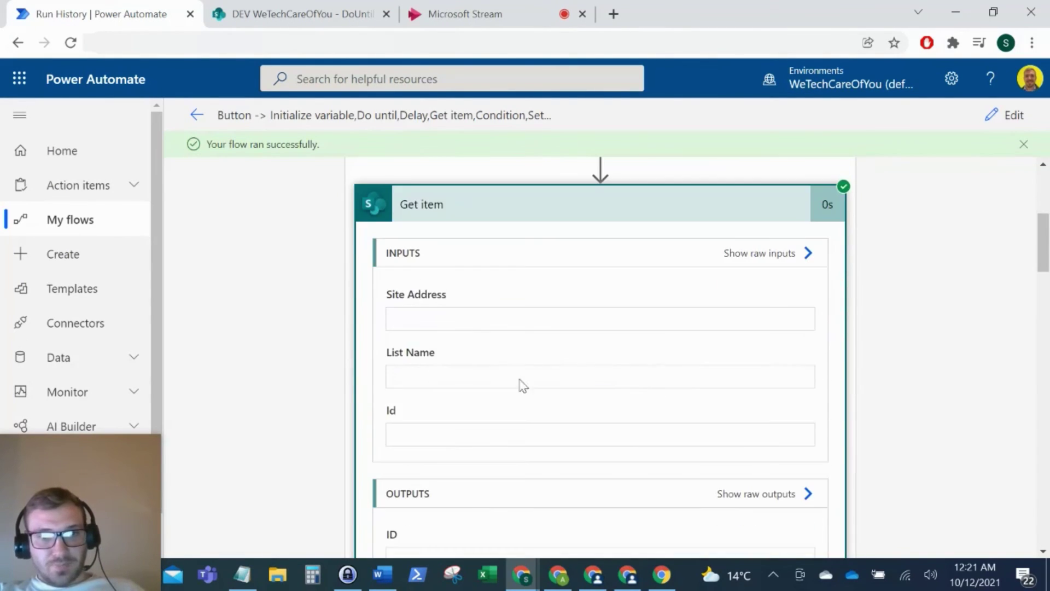
scroll(469, 485, "down", 1)
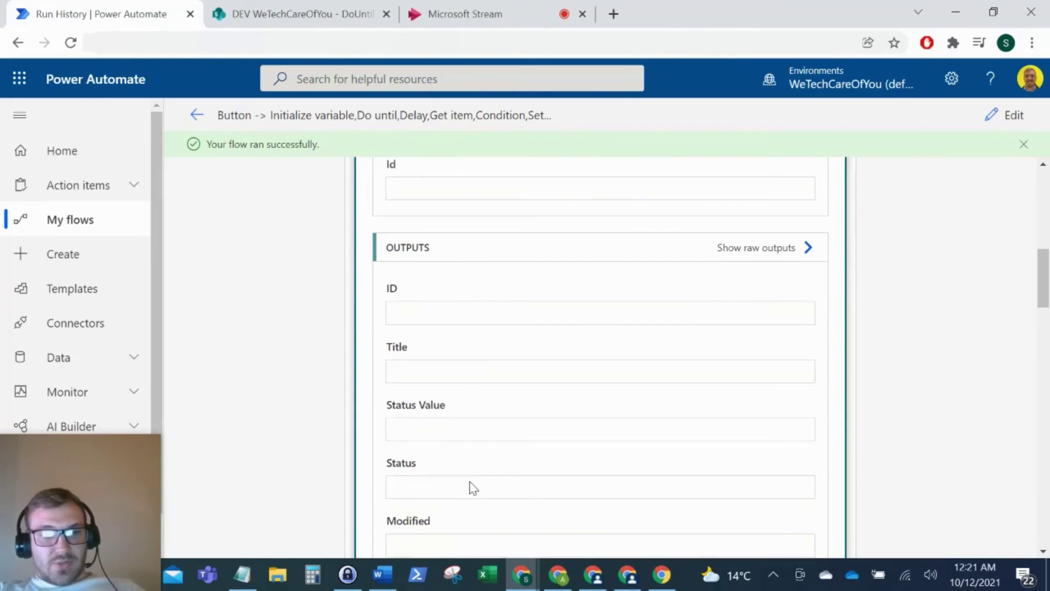
scroll(539, 412, "up", 8)
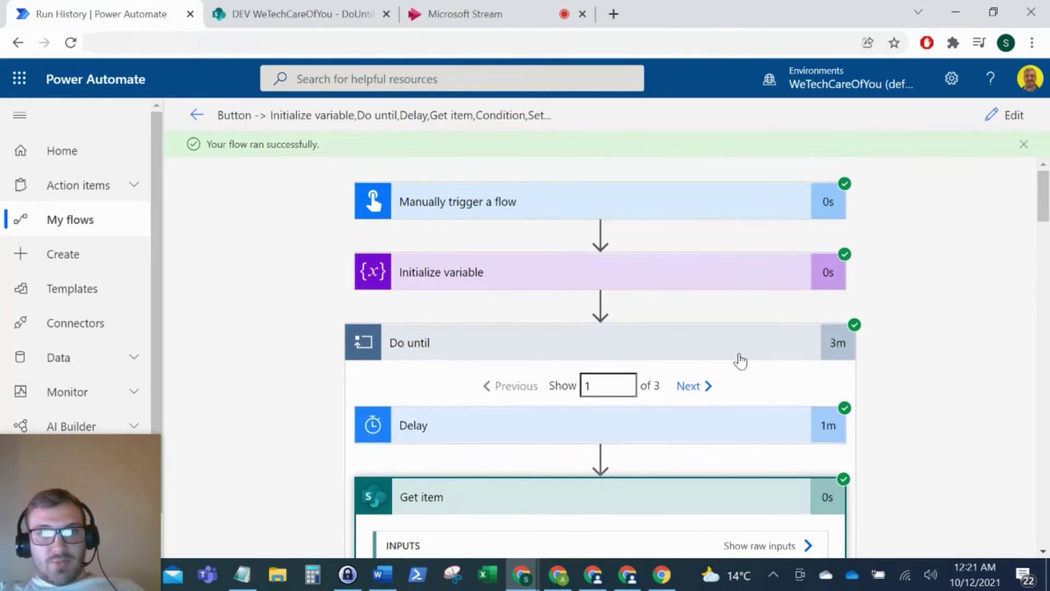
Step: Step through the loop's second and third iterations, where Get item returns Status Value Ordered
left_click(694, 385)
scroll(709, 389, "down", 3)
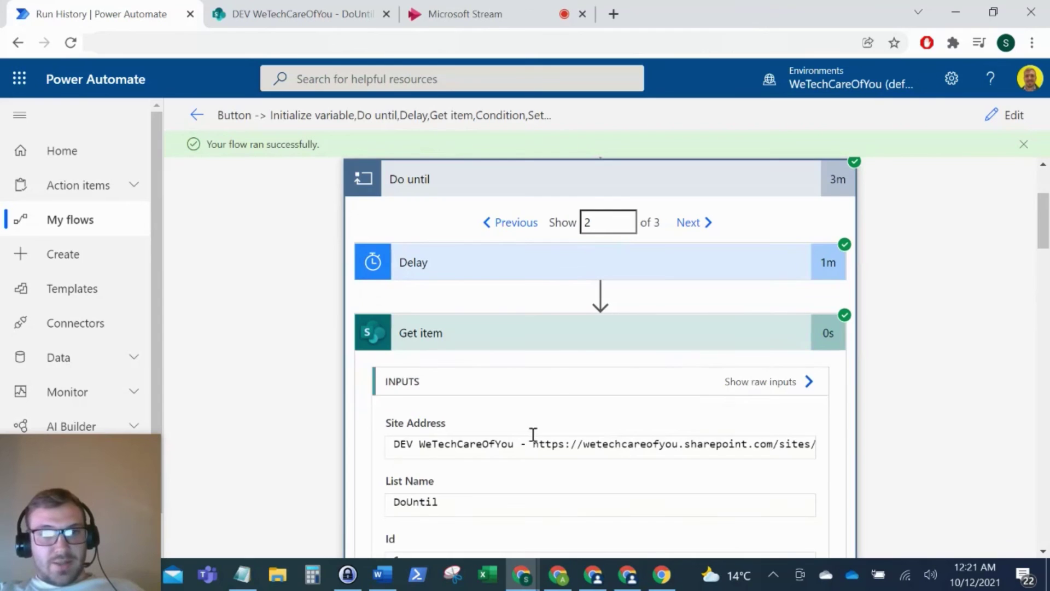
scroll(534, 435, "down", 7)
scroll(539, 436, "up", 10)
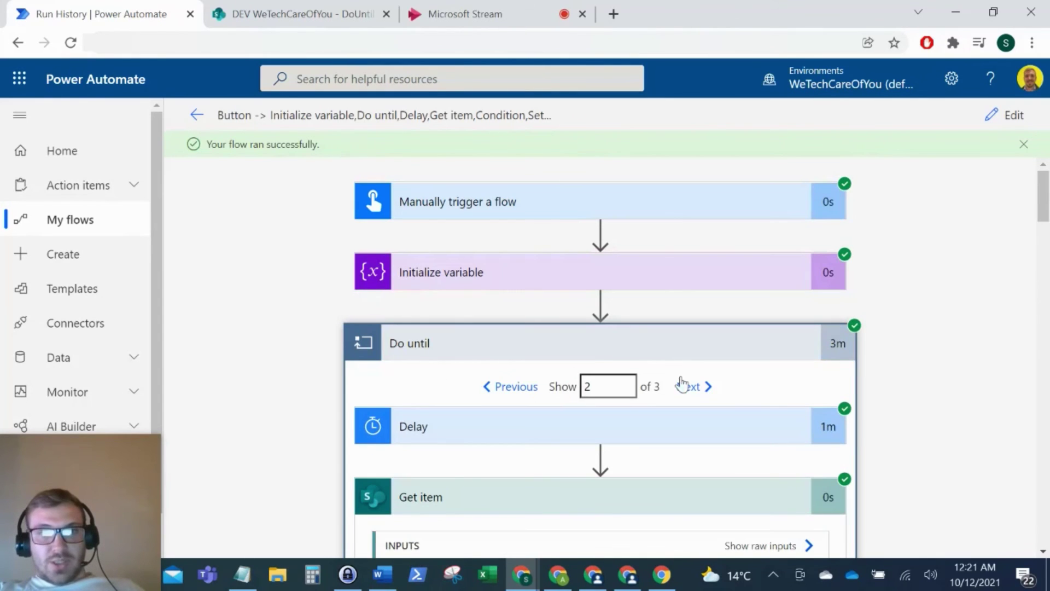
left_click(694, 386)
scroll(661, 386, "down", 10)
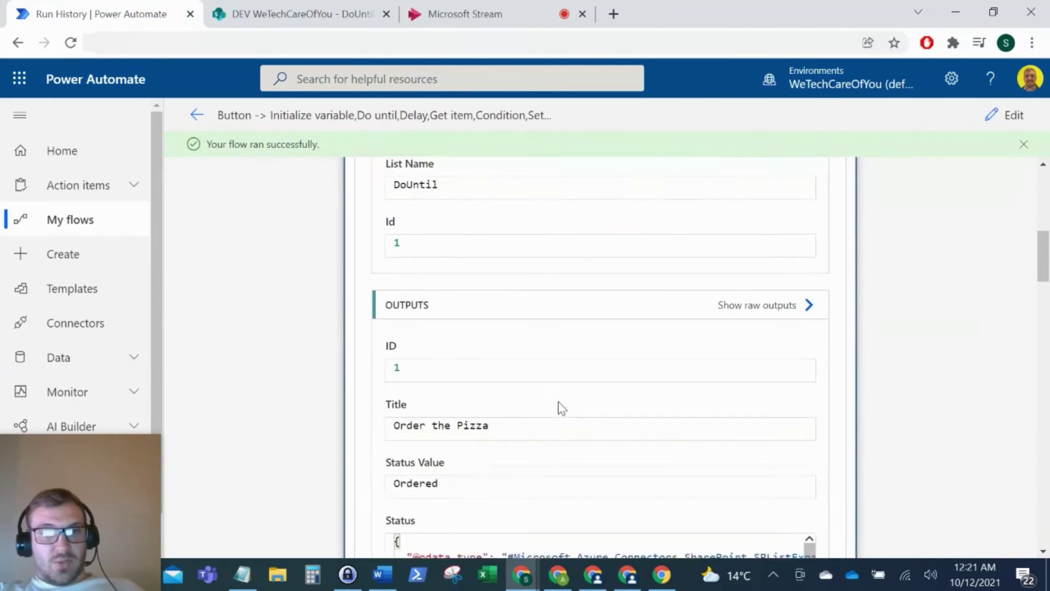
scroll(476, 378, "up", 10)
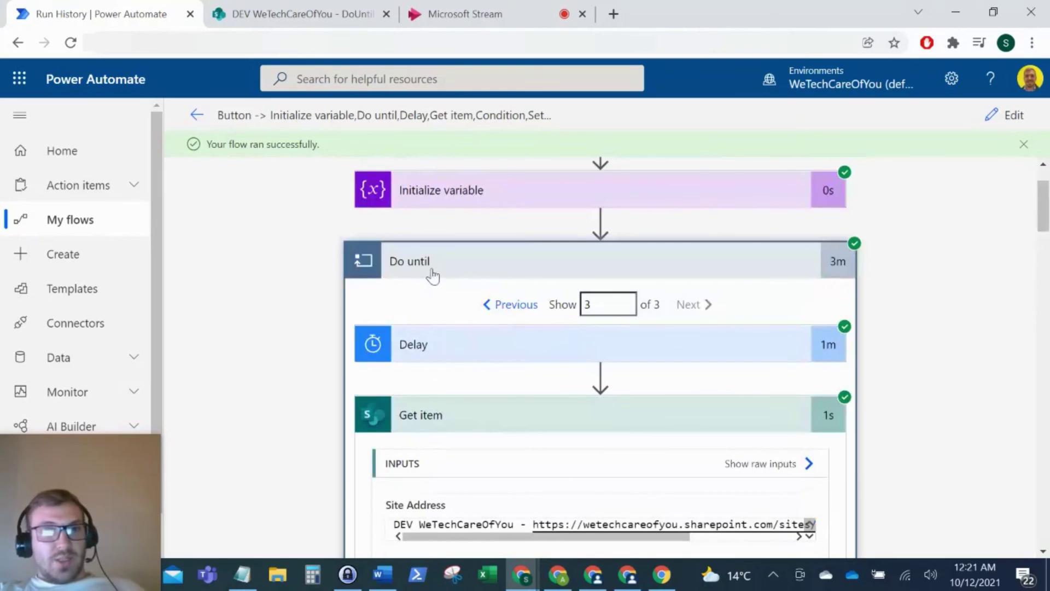